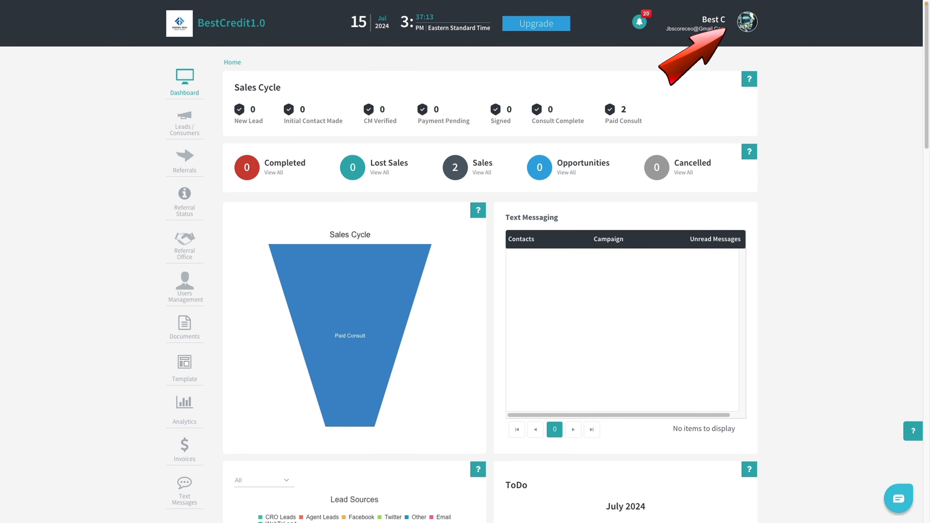
- Open the Workflows Settings page listing the enabled and disabled workflow steps
{"action": "left_click", "coordinate": [745, 22]}
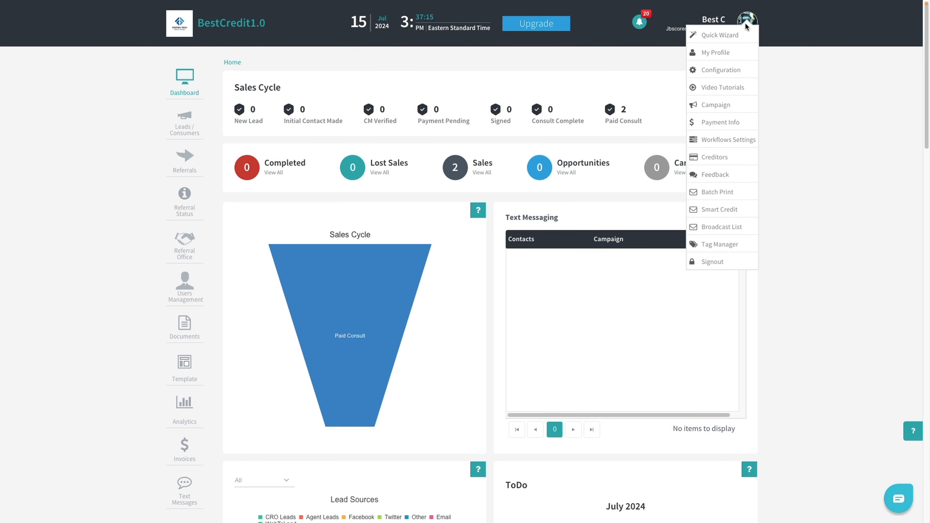
{"action": "left_click", "coordinate": [739, 140]}
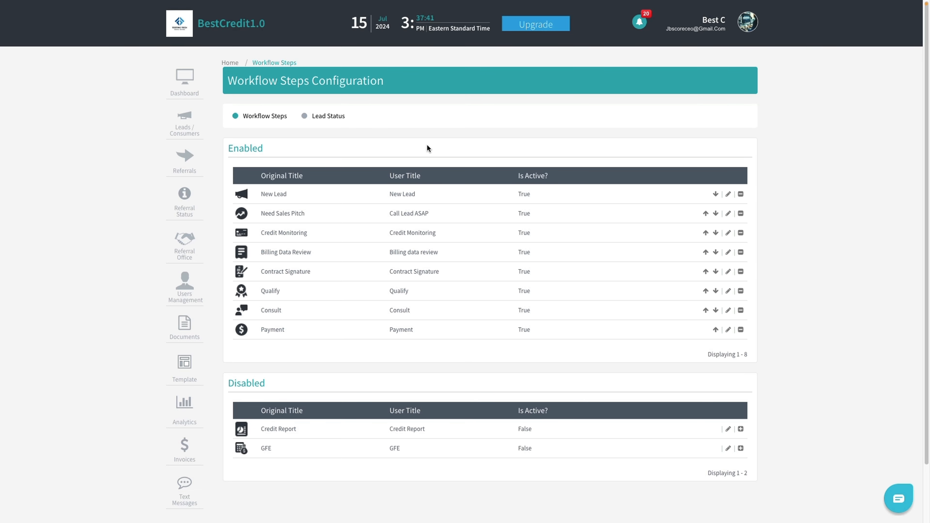
{"action": "scroll", "coordinate": [427, 148], "scroll_direction": "down", "scroll_amount": 1}
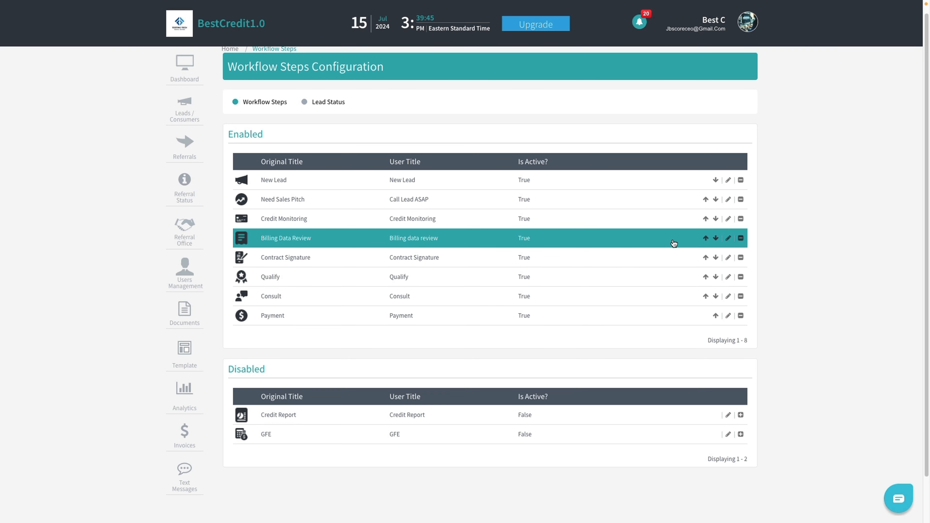
- Change the user title of the Billing Data Review workflow step to "Payment Method" and save it
{"action": "left_click", "coordinate": [728, 239]}
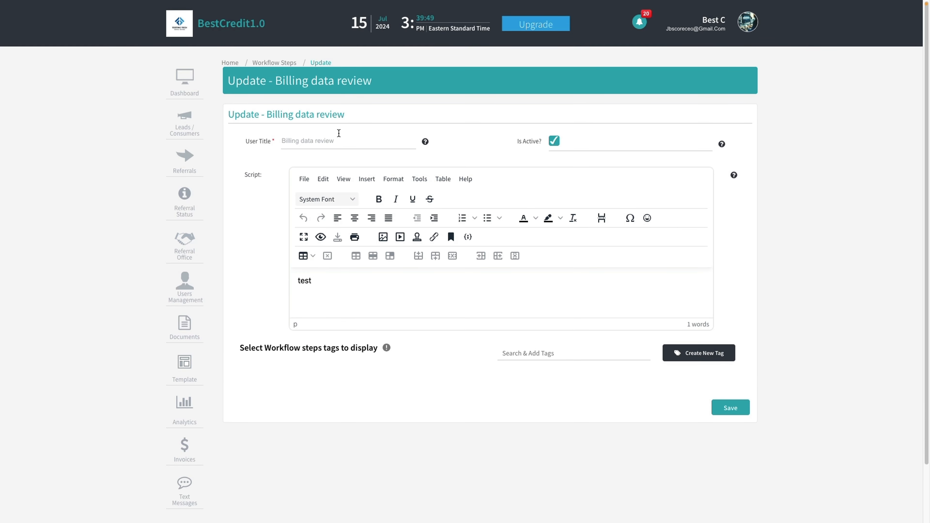
{"action": "triple_click", "coordinate": [343, 137]}
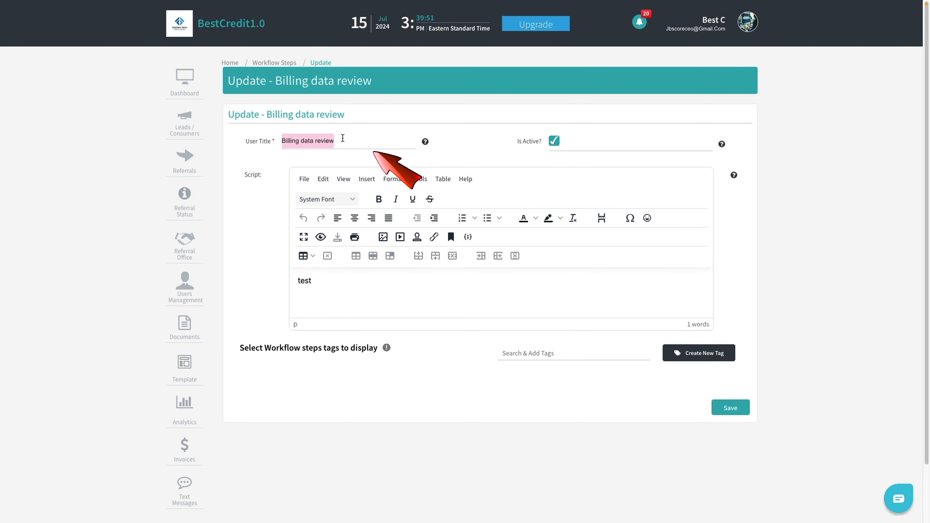
{"action": "type", "text": "Payment "}
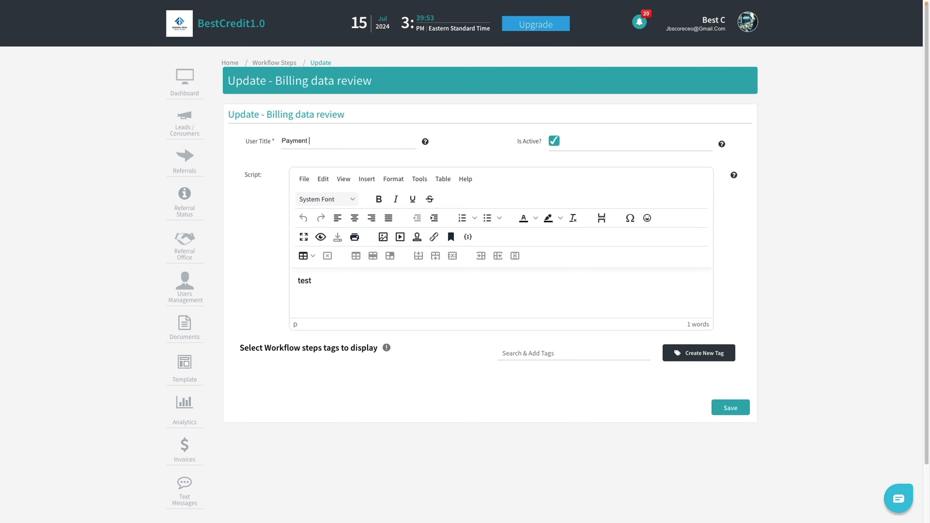
{"action": "type", "text": "Method"}
{"action": "left_click", "coordinate": [729, 410]}
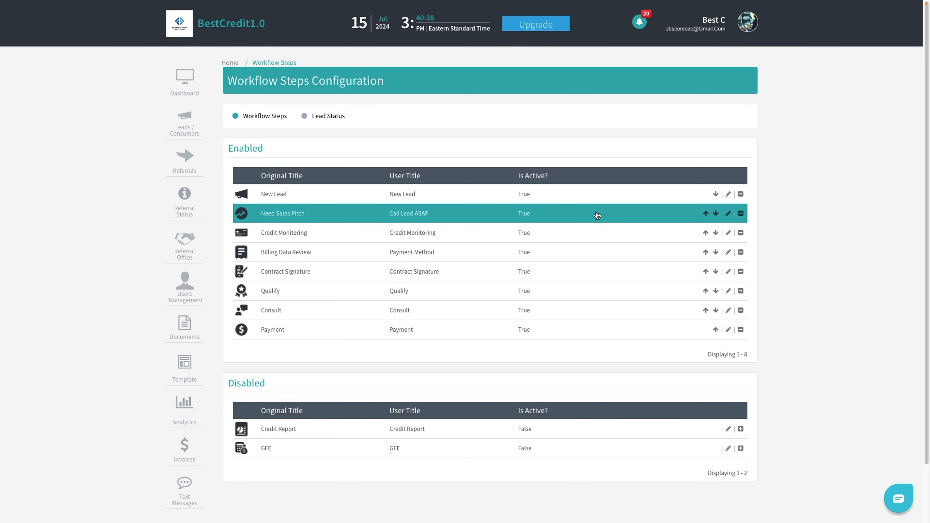
- Open the Call Lead ASAP workflow step for editing and look through the tags available to add
{"action": "left_click", "coordinate": [729, 215]}
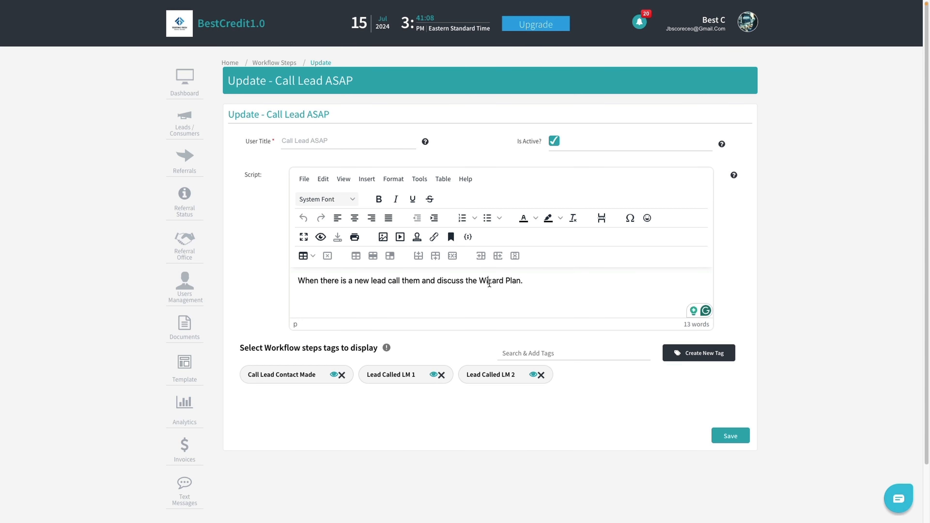
{"action": "scroll", "coordinate": [479, 292], "scroll_direction": "down", "scroll_amount": 1}
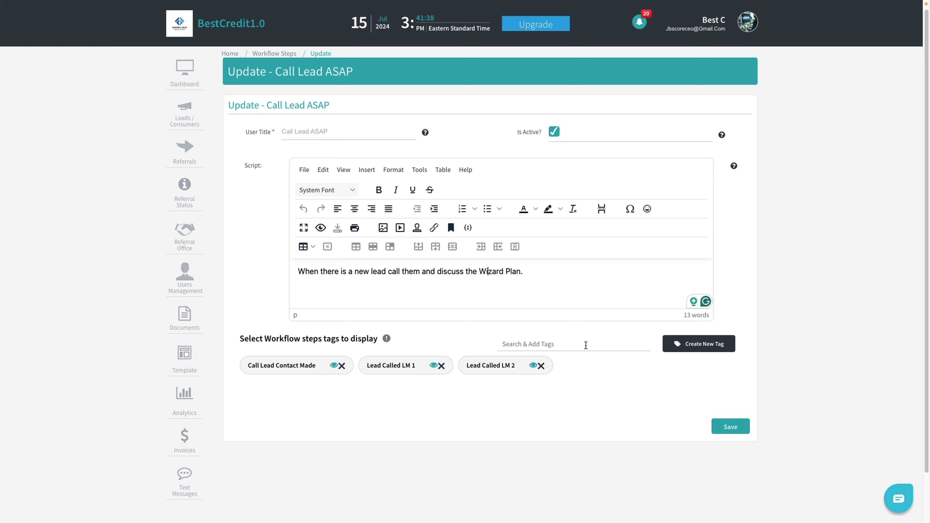
{"action": "left_click", "coordinate": [540, 343]}
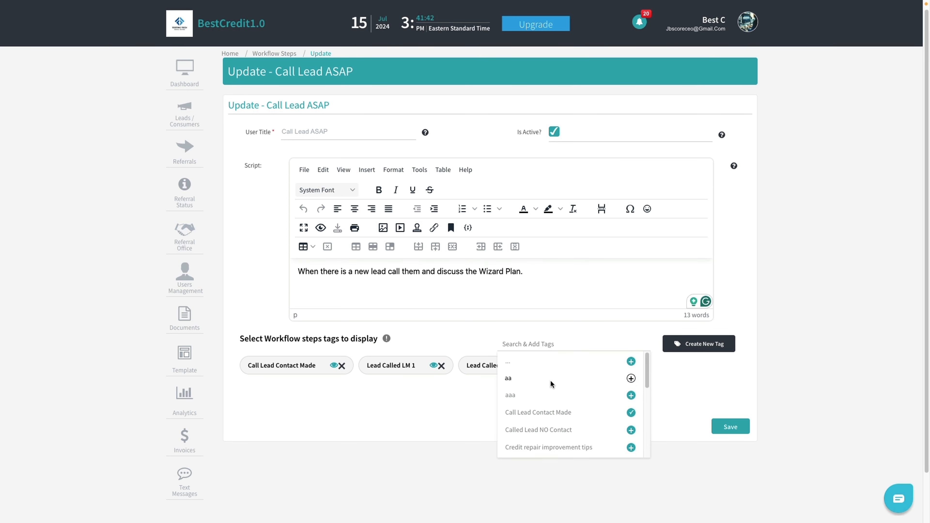
{"action": "scroll", "coordinate": [550, 381], "scroll_direction": "down", "scroll_amount": 3}
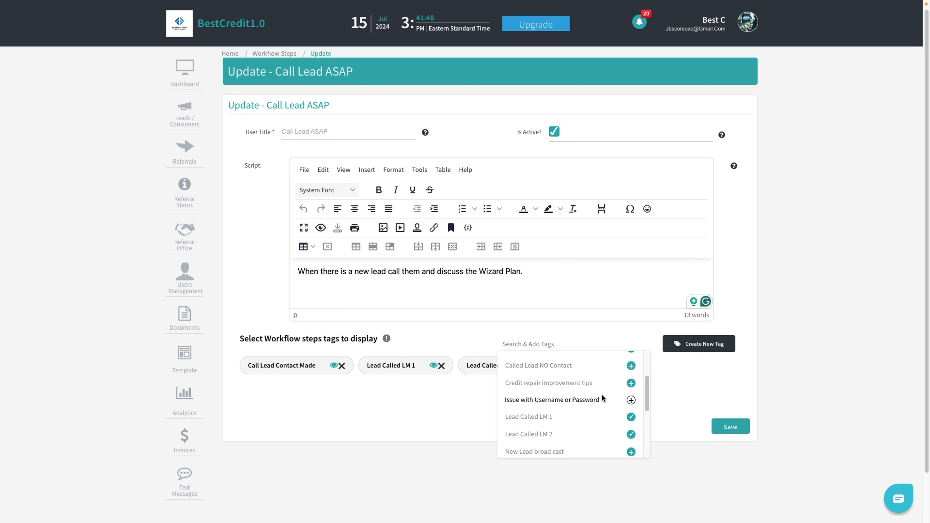
{"action": "left_click", "coordinate": [468, 421]}
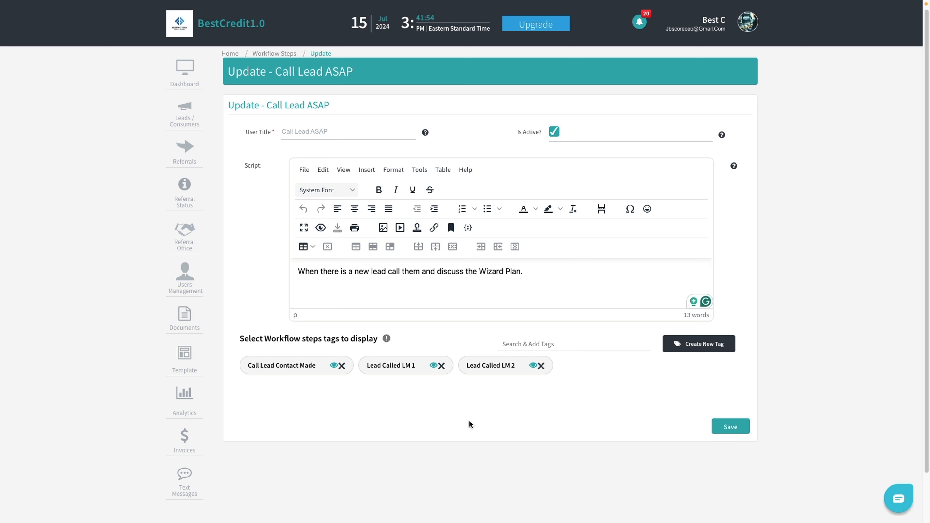
- Create and save a new tag named "Lead Called LM3" from the Call Lead ASAP step
{"action": "left_click", "coordinate": [694, 346]}
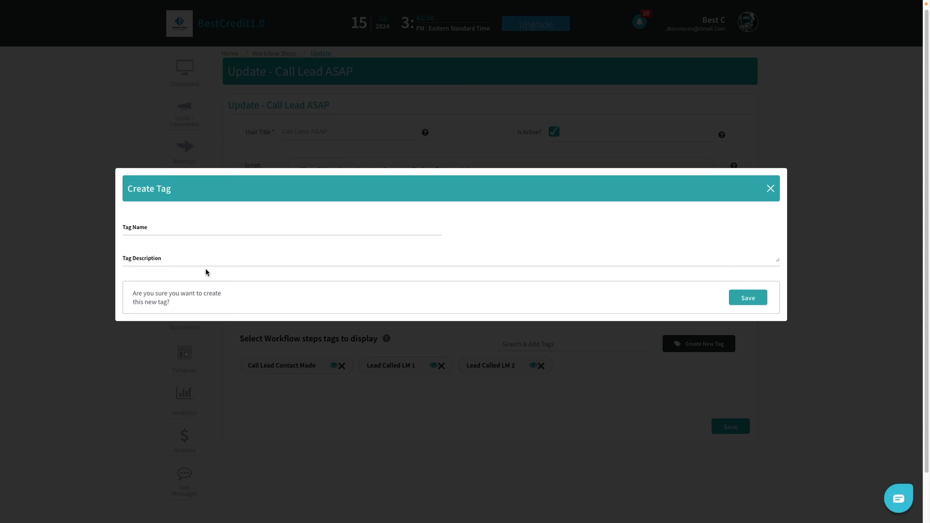
{"action": "left_click", "coordinate": [198, 229]}
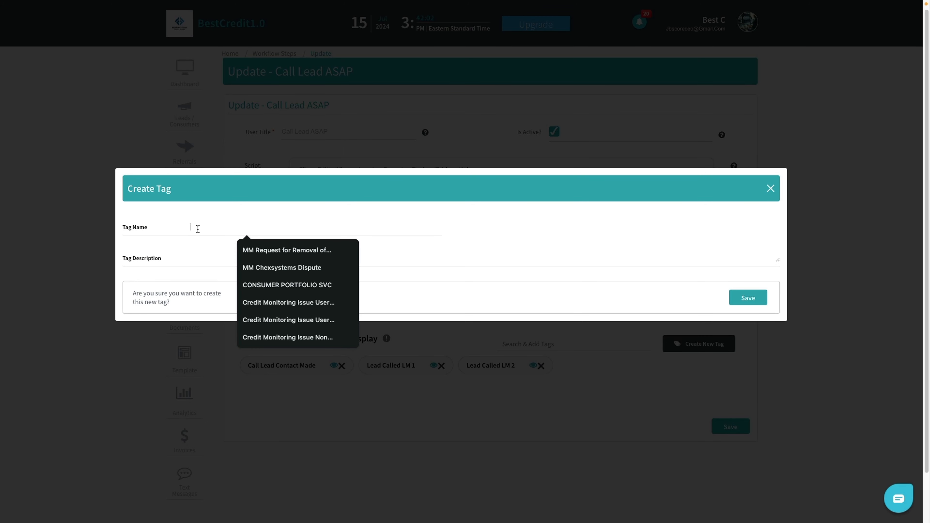
{"action": "type", "text": "Lead"}
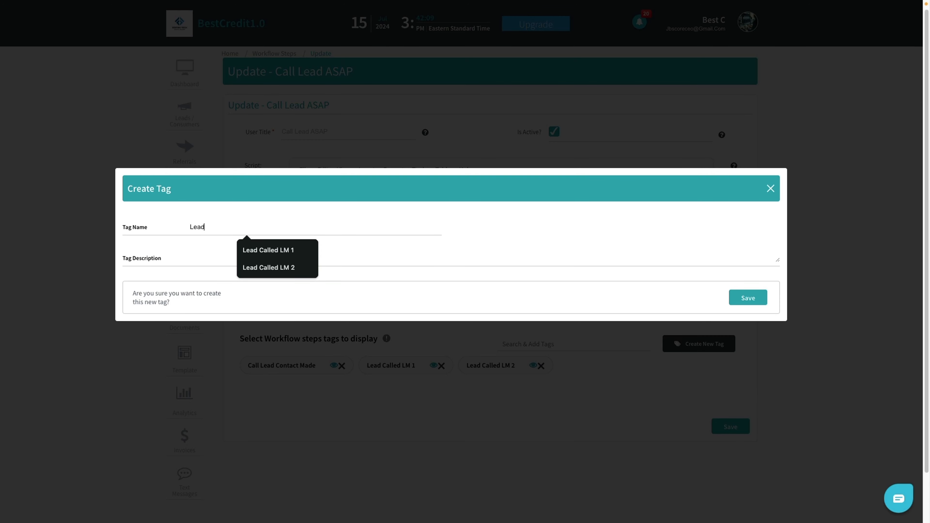
{"action": "type", "text": " Called LM3"}
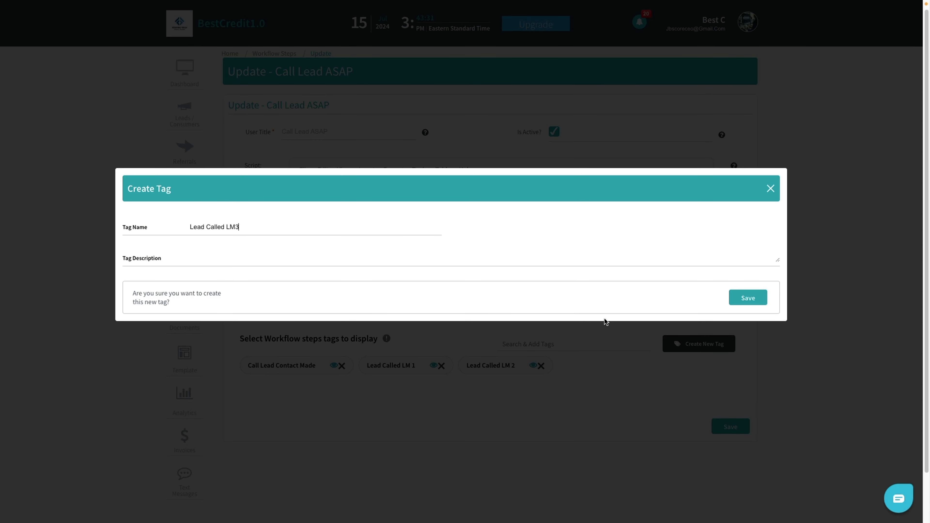
{"action": "left_click", "coordinate": [755, 300]}
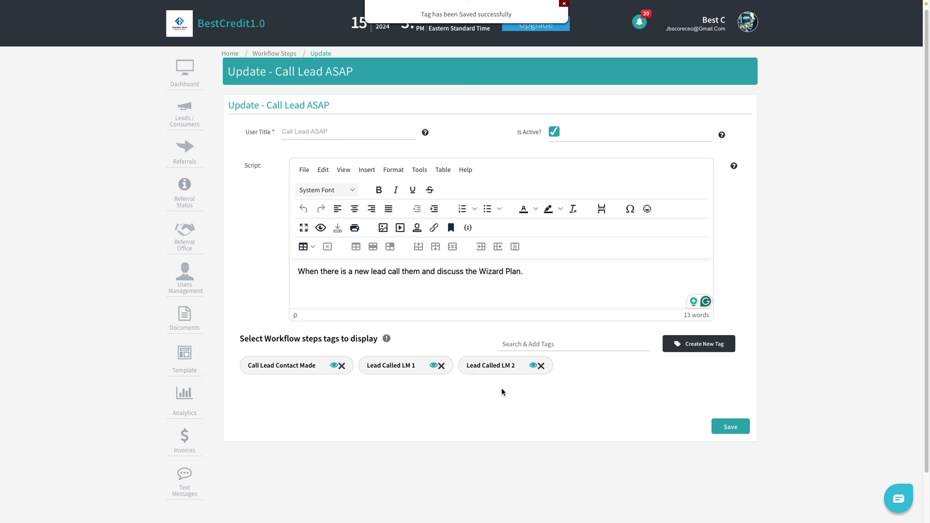
- Add the Lead Called LM3 tag to the Call Lead ASAP workflow step and save the step
{"action": "left_click", "coordinate": [561, 343]}
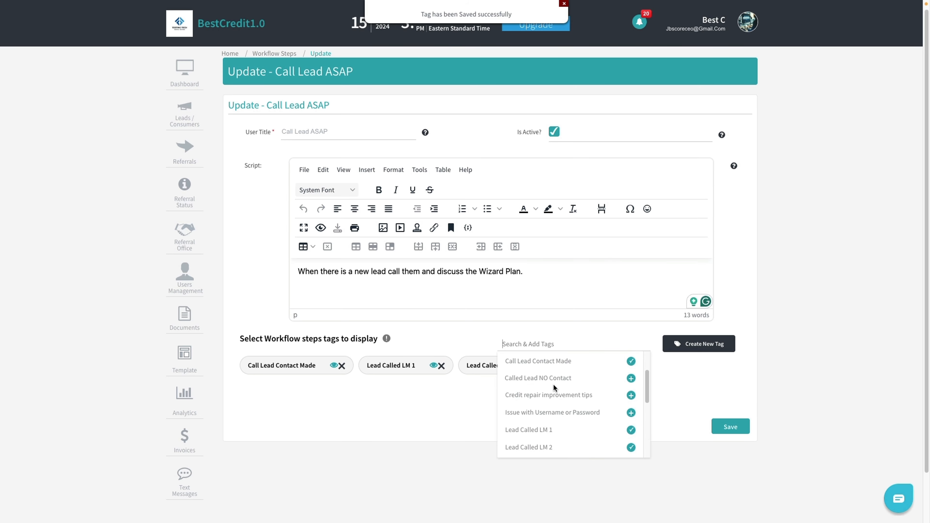
{"action": "scroll", "coordinate": [553, 396], "scroll_direction": "down", "scroll_amount": 2}
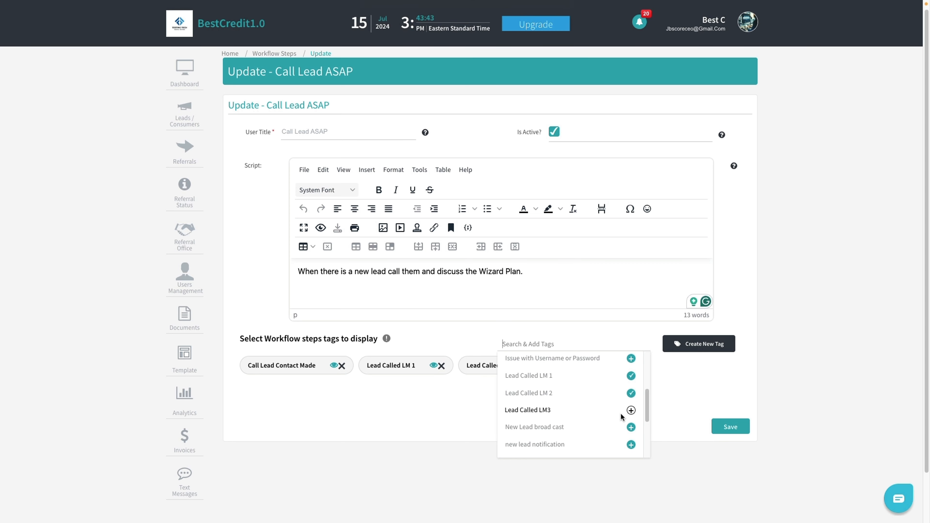
{"action": "left_click", "coordinate": [631, 411]}
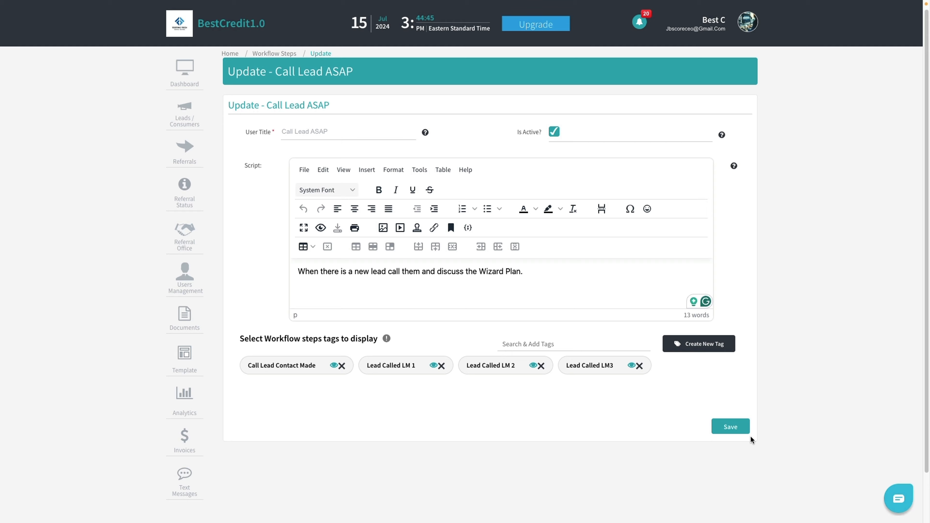
{"action": "left_click", "coordinate": [734, 428]}
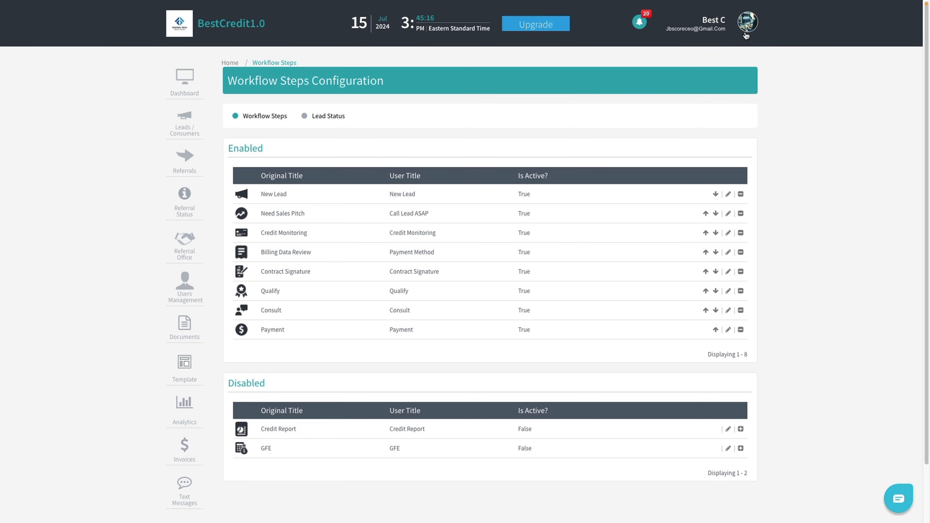
- Open the "Lead Called No Contact LM 1" campaign from the campaign list and review its details, tag and steps
{"action": "left_click", "coordinate": [748, 22]}
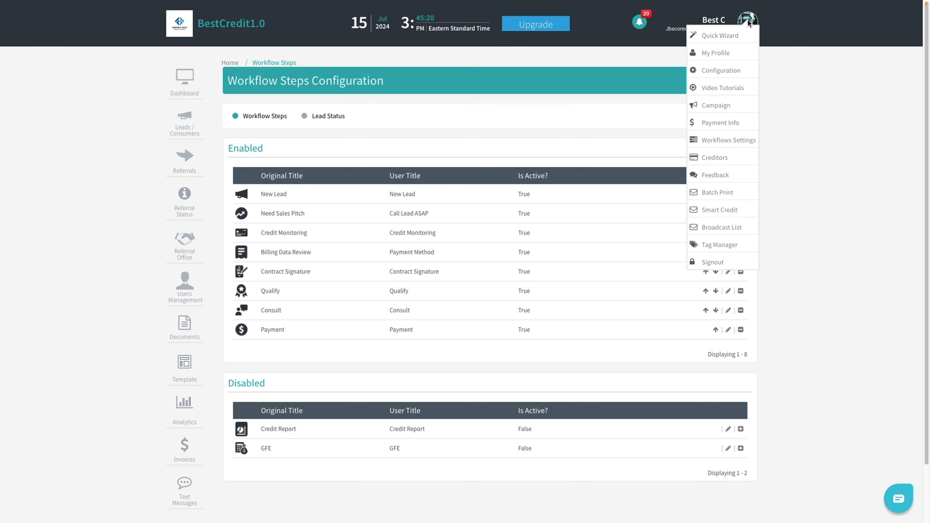
{"action": "left_click", "coordinate": [718, 105]}
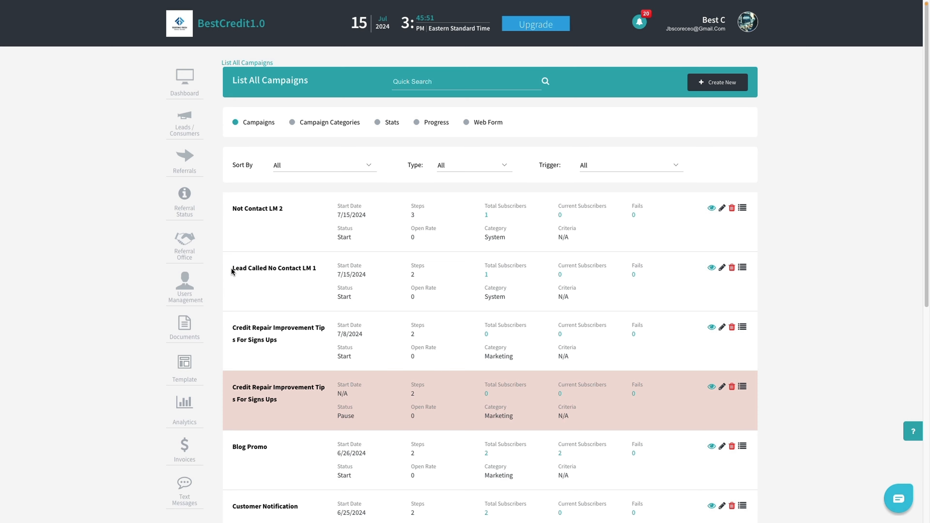
{"action": "left_click", "coordinate": [710, 268]}
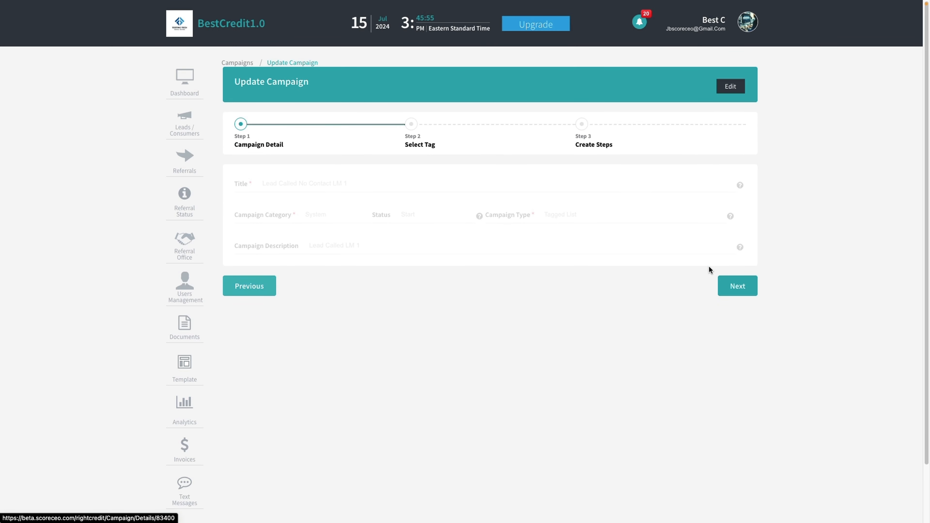
{"action": "left_click", "coordinate": [736, 289]}
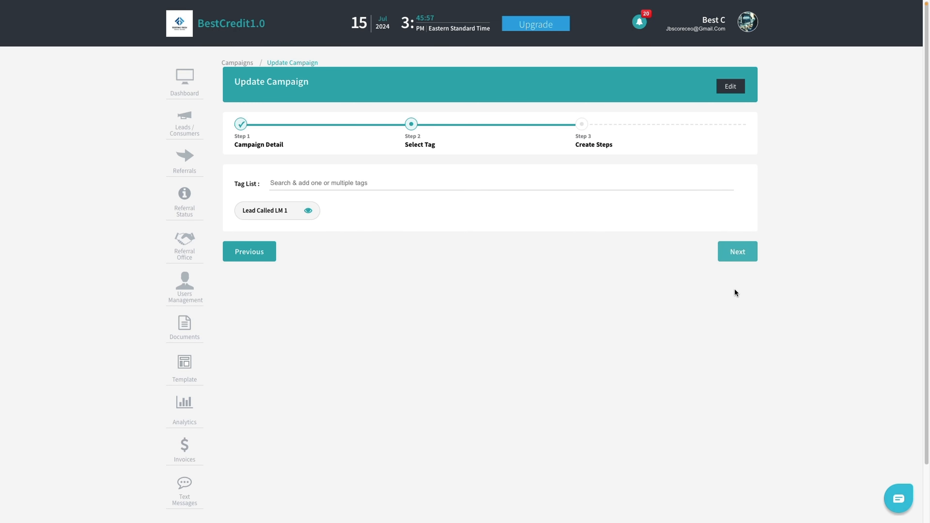
{"action": "left_click", "coordinate": [736, 250]}
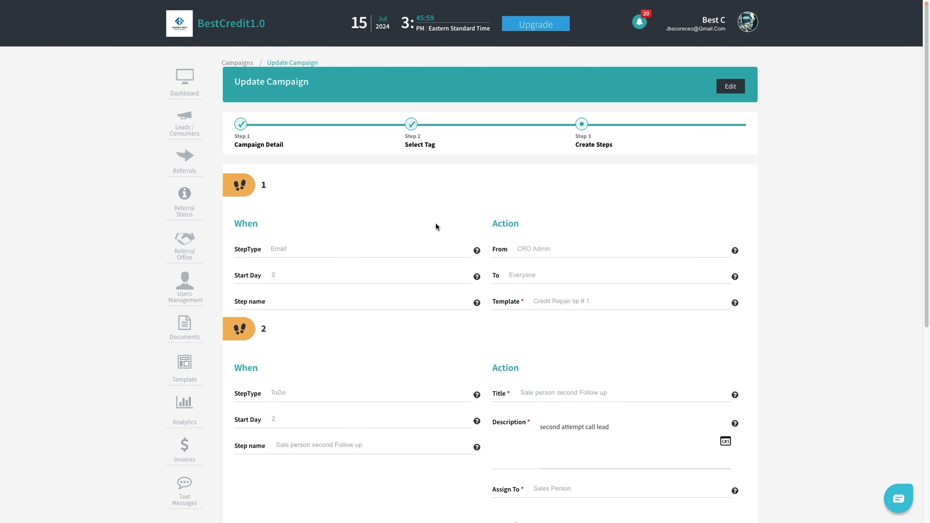
{"action": "scroll", "coordinate": [385, 315], "scroll_direction": "down", "scroll_amount": 3}
{"action": "scroll", "coordinate": [385, 315], "scroll_direction": "down", "scroll_amount": 1}
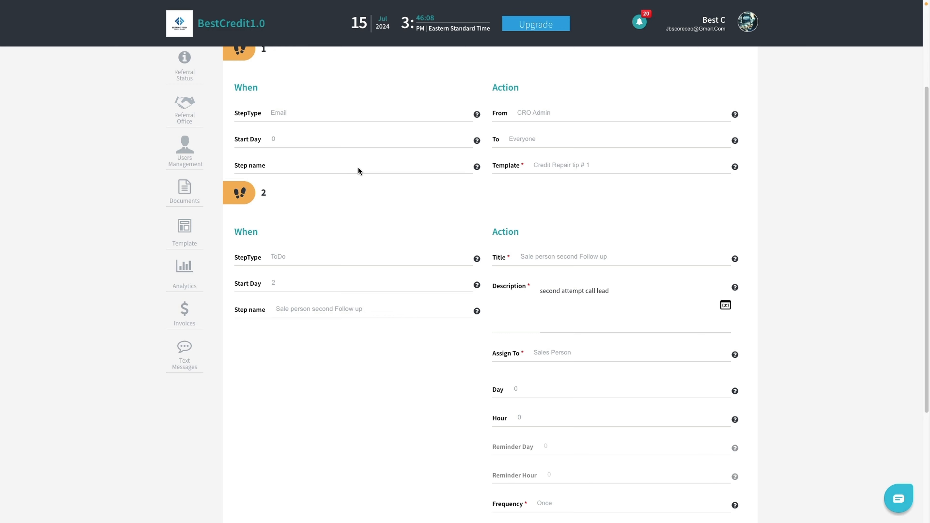
{"action": "scroll", "coordinate": [349, 337], "scroll_direction": "down", "scroll_amount": 2}
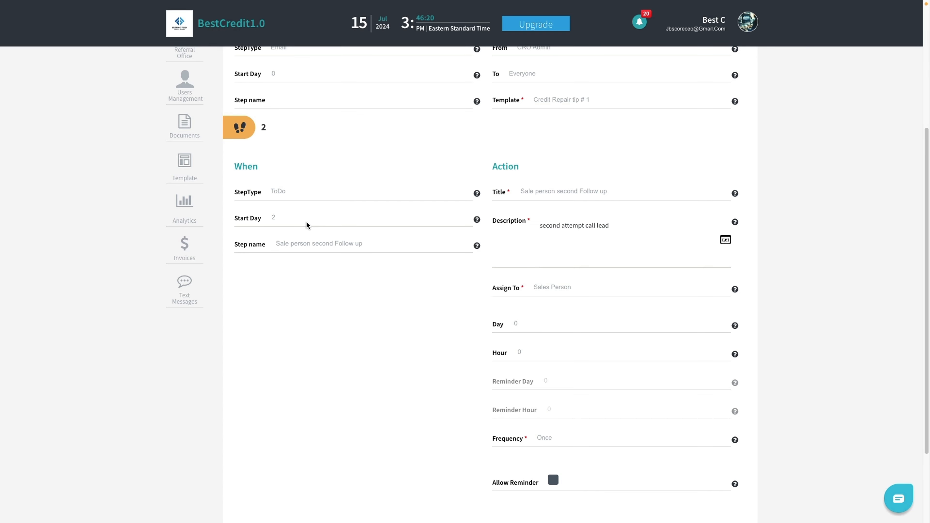
{"action": "scroll", "coordinate": [306, 221], "scroll_direction": "up", "scroll_amount": 5}
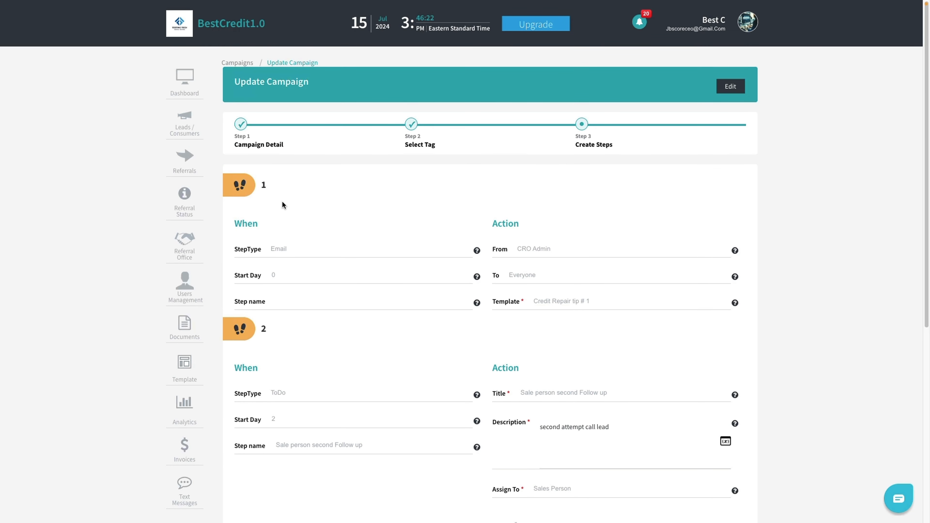
- Return to the campaign list and review the details, tag and steps of the "Not Contact LM 2" campaign
{"action": "left_click", "coordinate": [242, 63]}
{"action": "scroll", "coordinate": [298, 292], "scroll_direction": "down", "scroll_amount": 1}
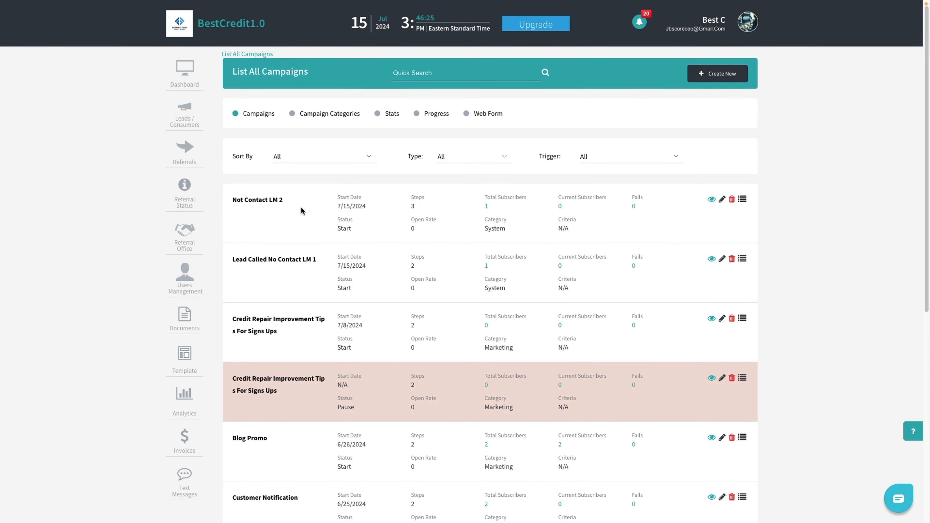
{"action": "left_click", "coordinate": [711, 200]}
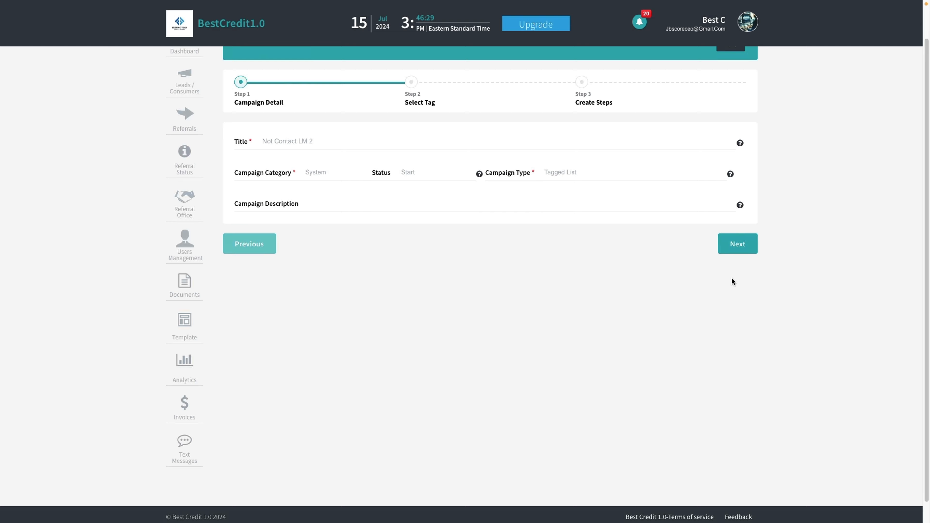
{"action": "left_click", "coordinate": [739, 233]}
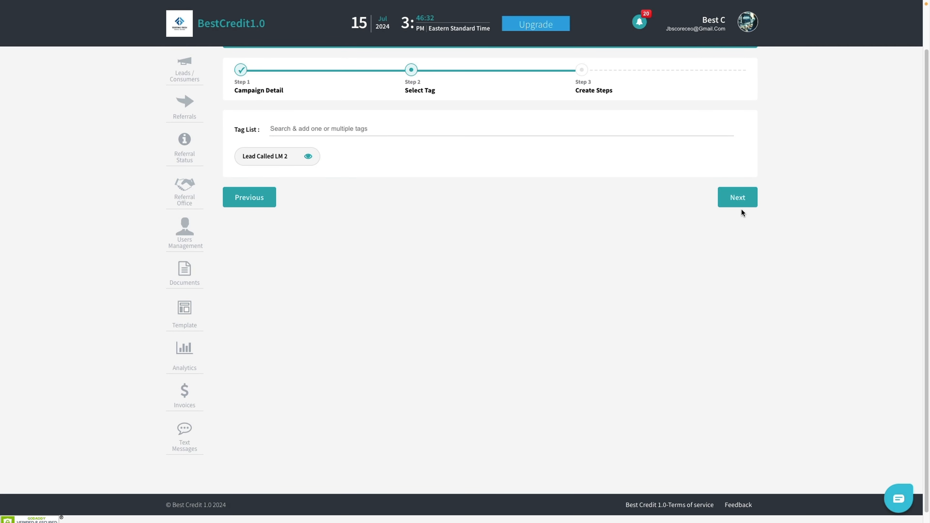
{"action": "left_click", "coordinate": [740, 207]}
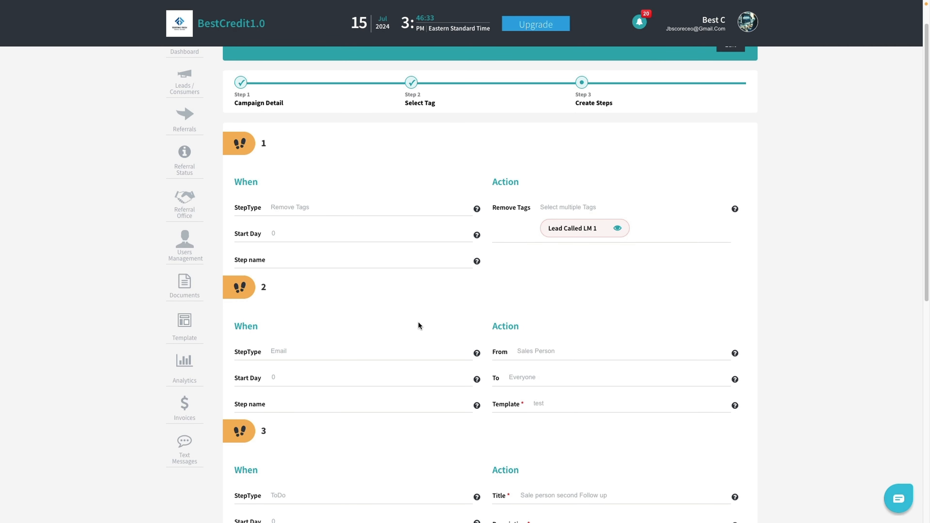
{"action": "scroll", "coordinate": [418, 322], "scroll_direction": "down", "scroll_amount": 3}
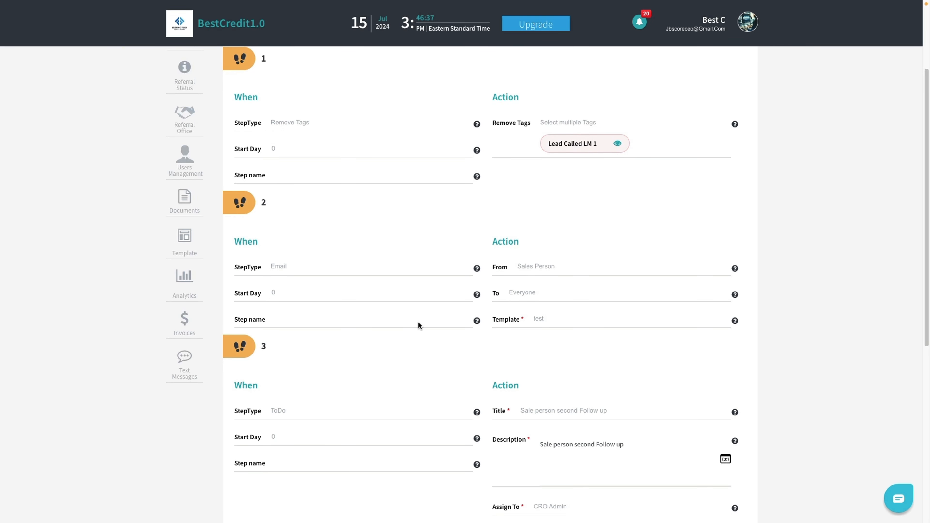
{"action": "scroll", "coordinate": [418, 322], "scroll_direction": "up", "scroll_amount": 3}
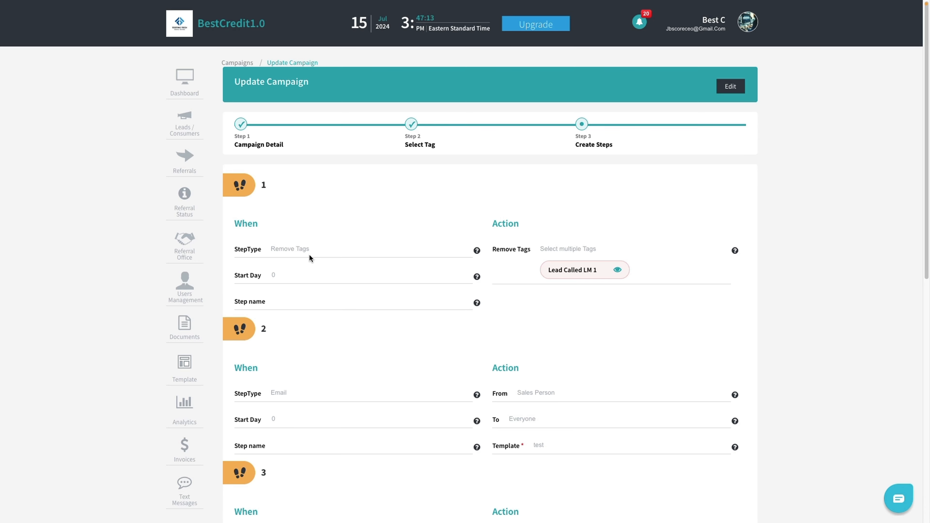
- Examine the three steps of the "Not Contact LM 2" campaign, including the tag removal, email and ToDo settings
{"action": "scroll", "coordinate": [309, 255], "scroll_direction": "down", "scroll_amount": 3}
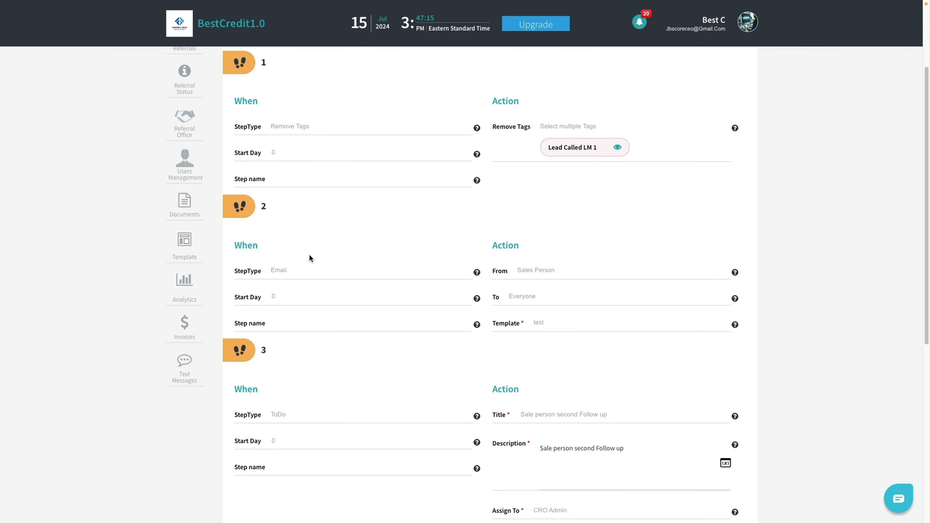
{"action": "scroll", "coordinate": [309, 257], "scroll_direction": "down", "scroll_amount": 1}
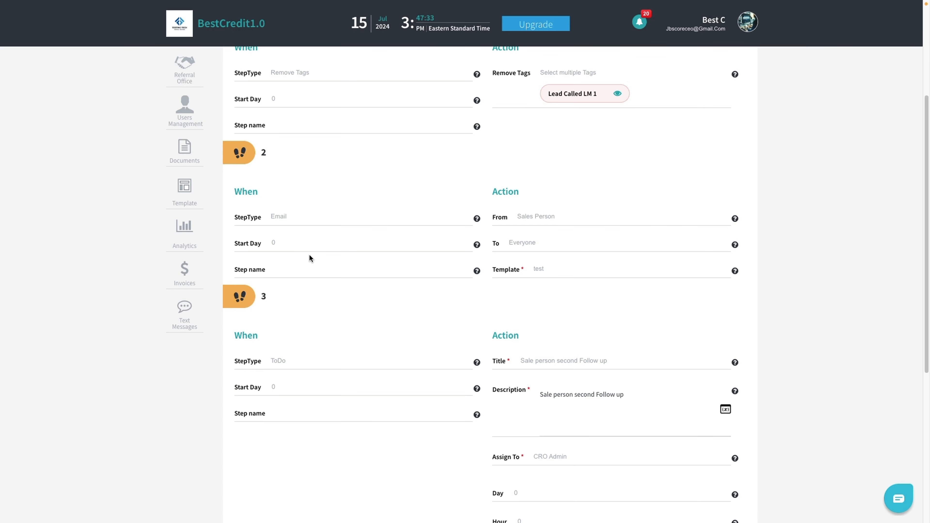
{"action": "scroll", "coordinate": [309, 255], "scroll_direction": "down", "scroll_amount": 1}
{"action": "scroll", "coordinate": [309, 258], "scroll_direction": "down", "scroll_amount": 2}
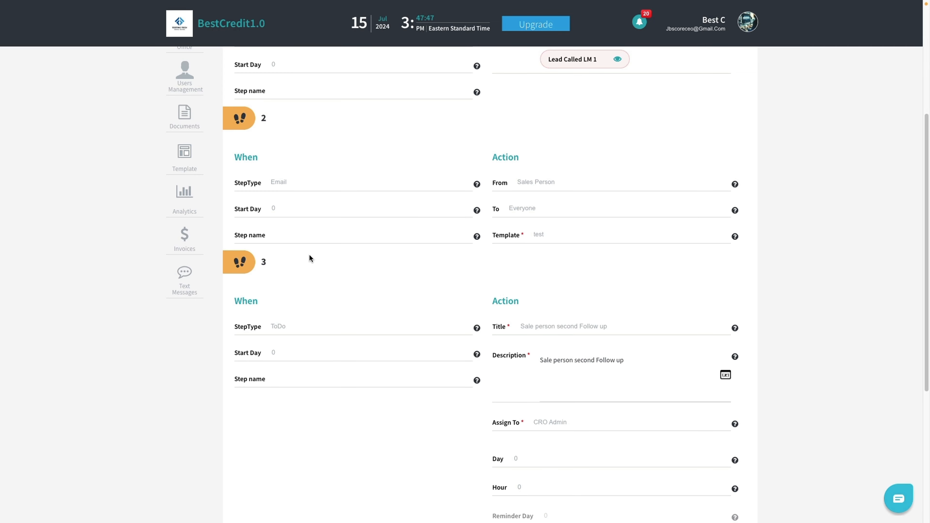
{"action": "scroll", "coordinate": [309, 256], "scroll_direction": "down", "scroll_amount": 1}
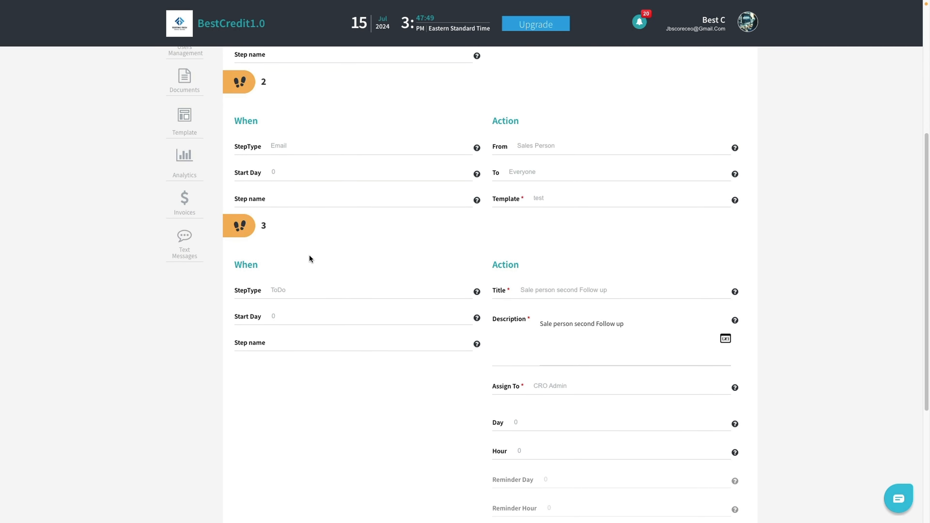
{"action": "scroll", "coordinate": [441, 242], "scroll_direction": "up", "scroll_amount": 7}
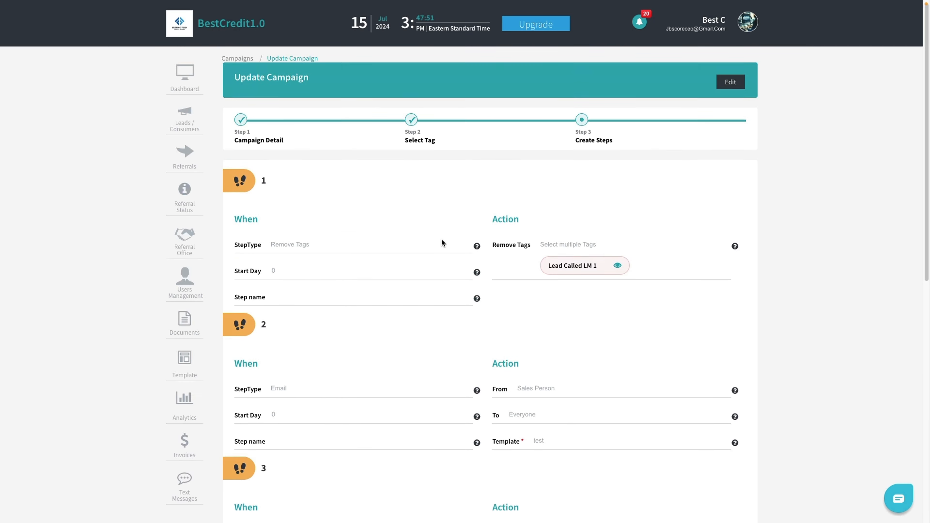
{"action": "scroll", "coordinate": [312, 343], "scroll_direction": "down", "scroll_amount": 10}
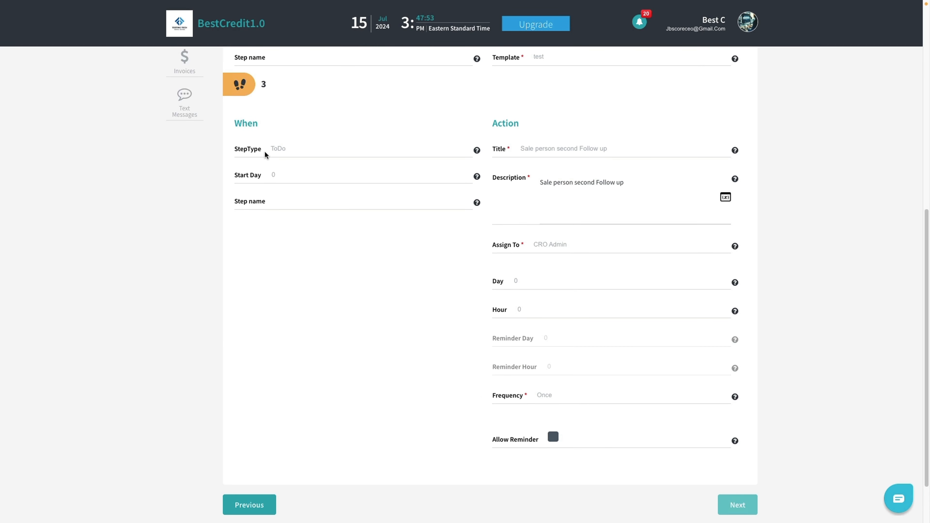
{"action": "scroll", "coordinate": [311, 176], "scroll_direction": "up", "scroll_amount": 10}
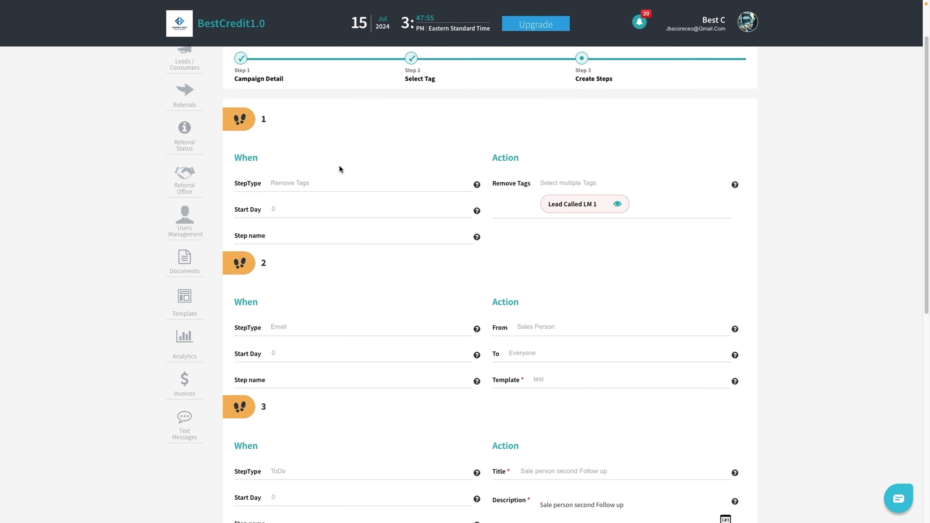
- Enable editing of the campaign and set the Start Day of its third step, the ToDo, to 2
{"action": "left_click", "coordinate": [724, 90]}
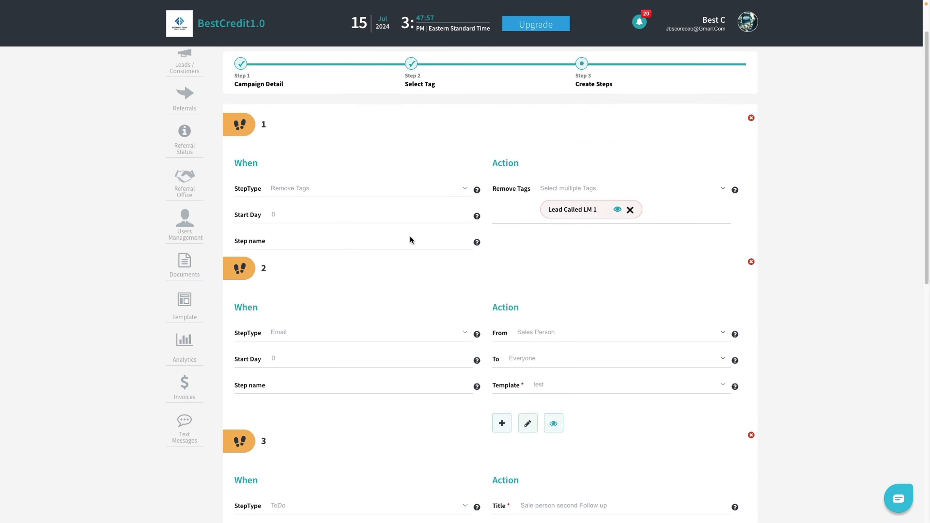
{"action": "scroll", "coordinate": [410, 236], "scroll_direction": "down", "scroll_amount": 4}
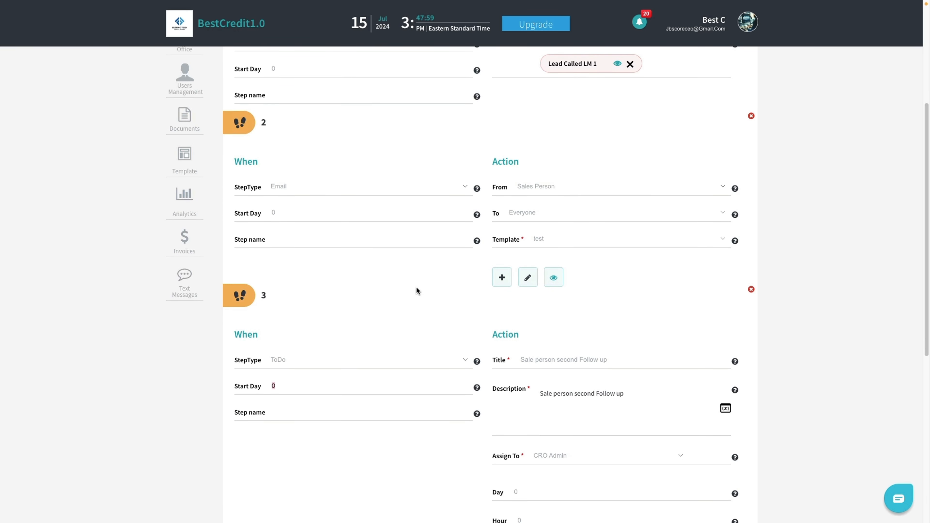
{"action": "type", "text": "2"}
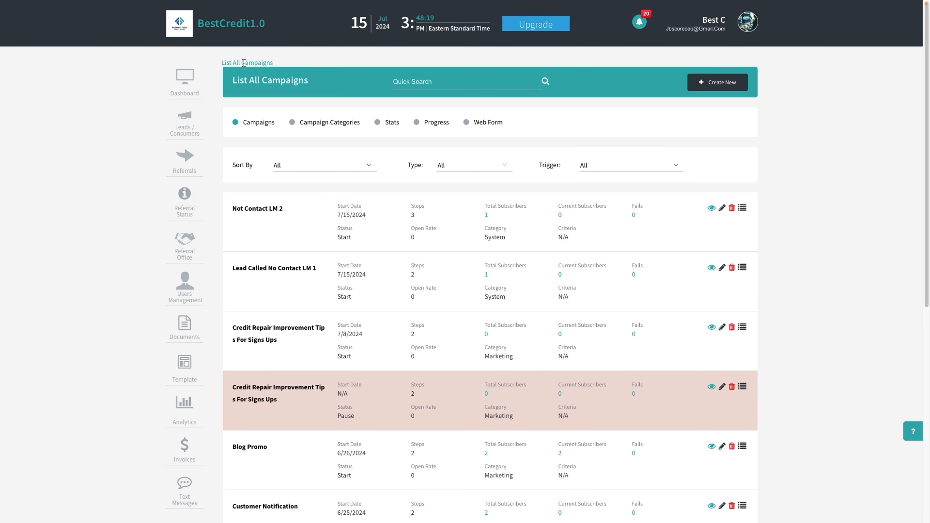
- Create a new campaign titled "Not Contacted LM 3" with campaign type Tagged List and proceed to tag selection
{"action": "left_click", "coordinate": [707, 84]}
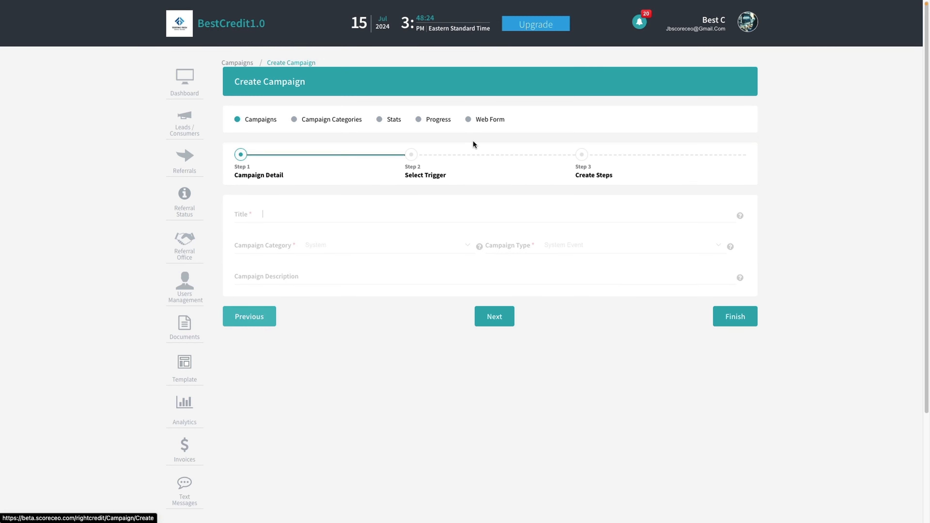
{"action": "left_click", "coordinate": [305, 214]}
{"action": "type", "text": "No"}
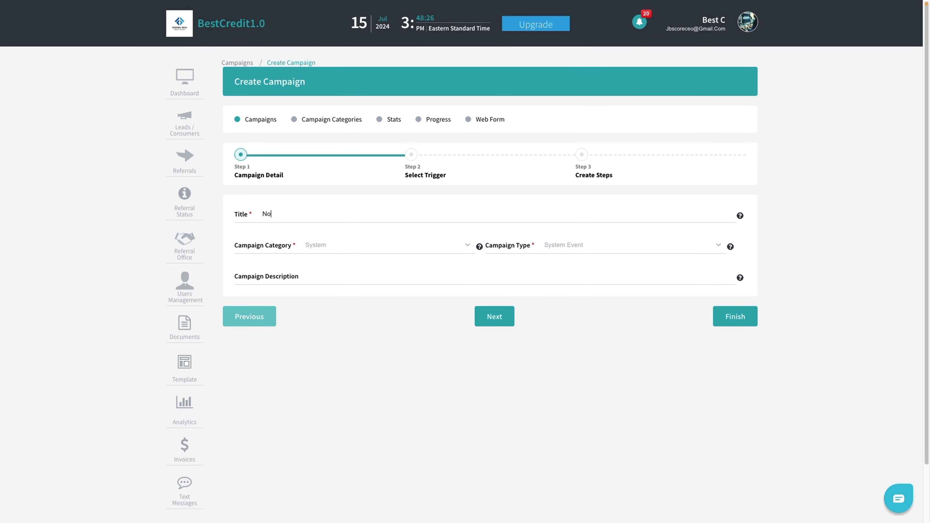
{"action": "type", "text": "t Contacted LM 3"}
{"action": "left_click", "coordinate": [716, 242]}
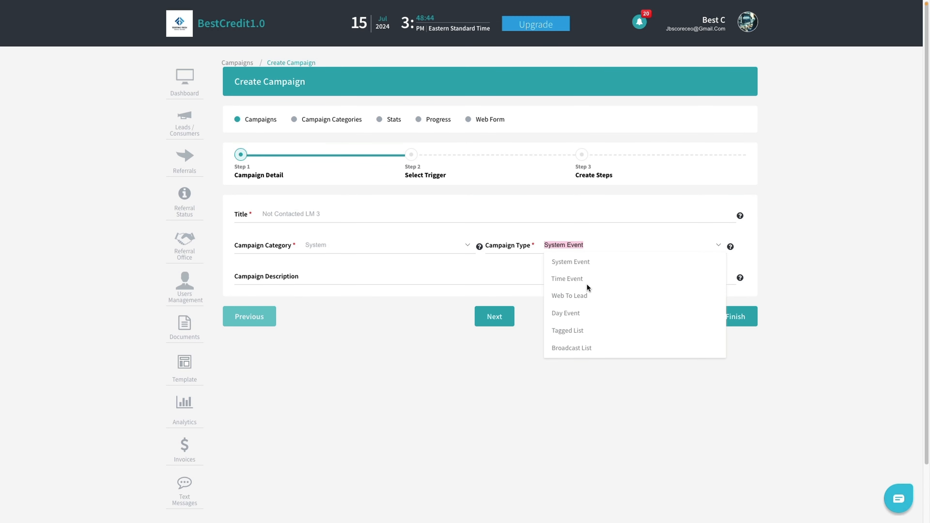
{"action": "scroll", "coordinate": [576, 299], "scroll_direction": "down", "scroll_amount": 1}
{"action": "left_click", "coordinate": [572, 315]}
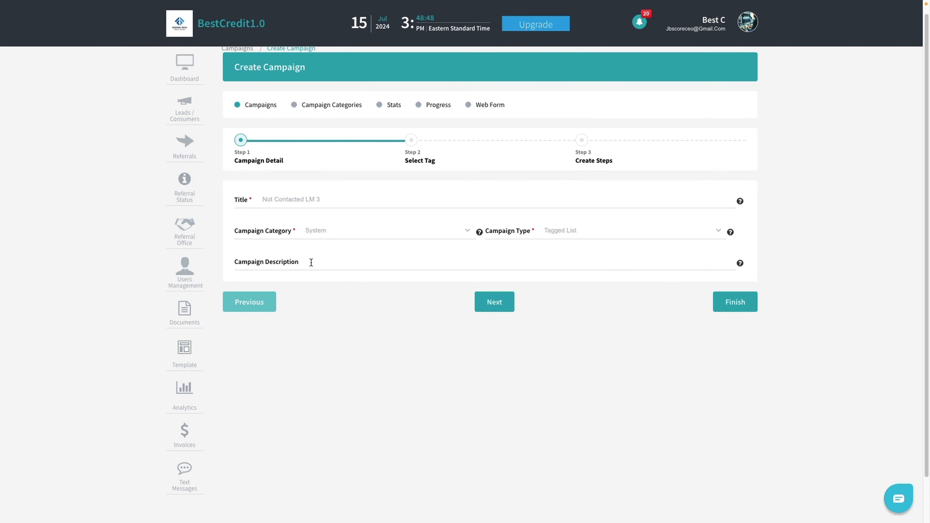
{"action": "left_click", "coordinate": [494, 302]}
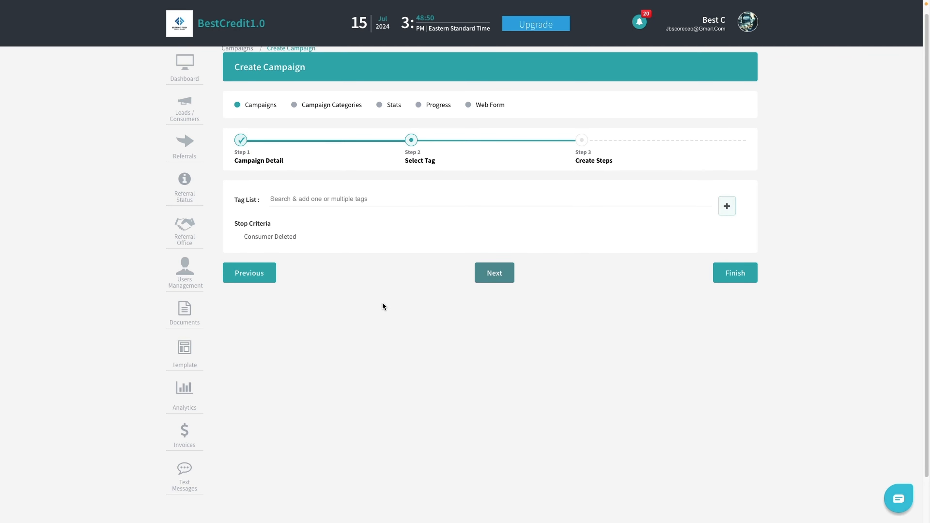
- Add the Lead Called LM3 tag to the new campaign's tag list and proceed to creating its steps
{"action": "scroll", "coordinate": [346, 303], "scroll_direction": "down", "scroll_amount": 1}
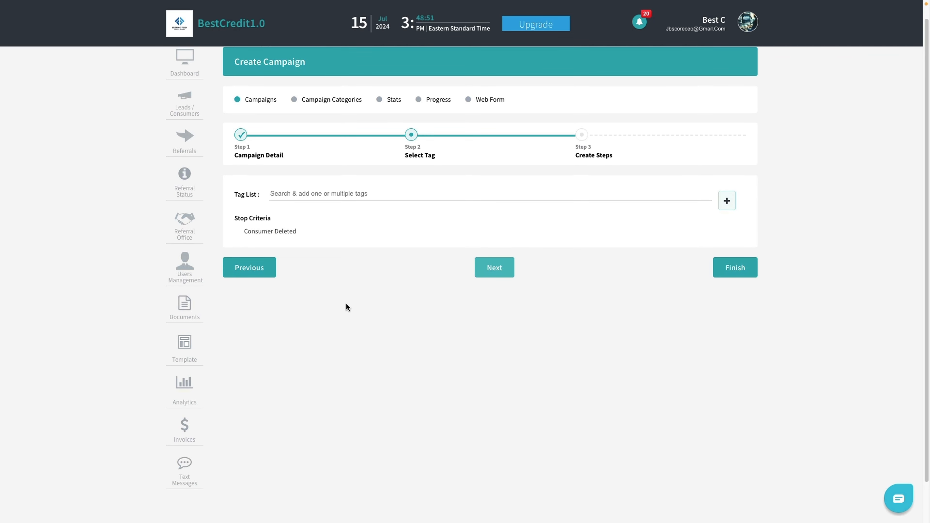
{"action": "left_click", "coordinate": [360, 193]}
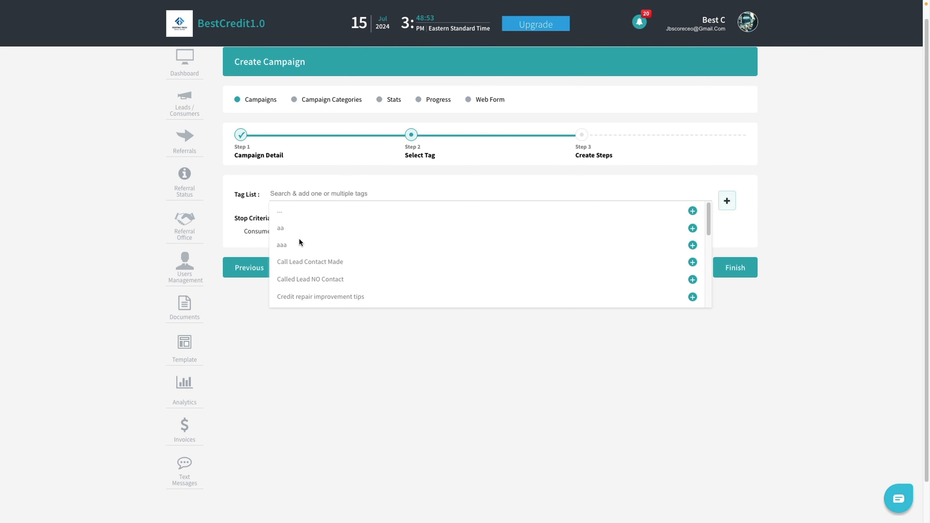
{"action": "scroll", "coordinate": [300, 245], "scroll_direction": "down", "scroll_amount": 3}
{"action": "scroll", "coordinate": [301, 246], "scroll_direction": "down", "scroll_amount": 1}
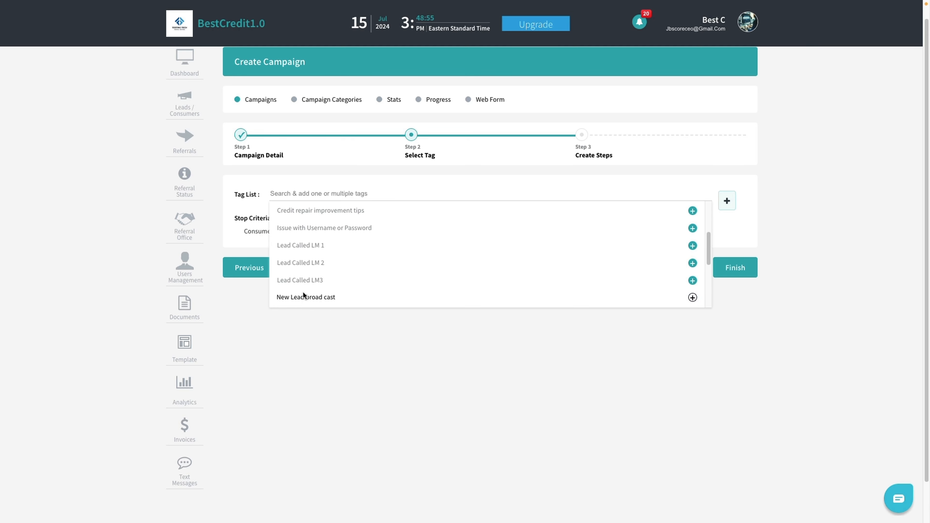
{"action": "left_click", "coordinate": [302, 279]}
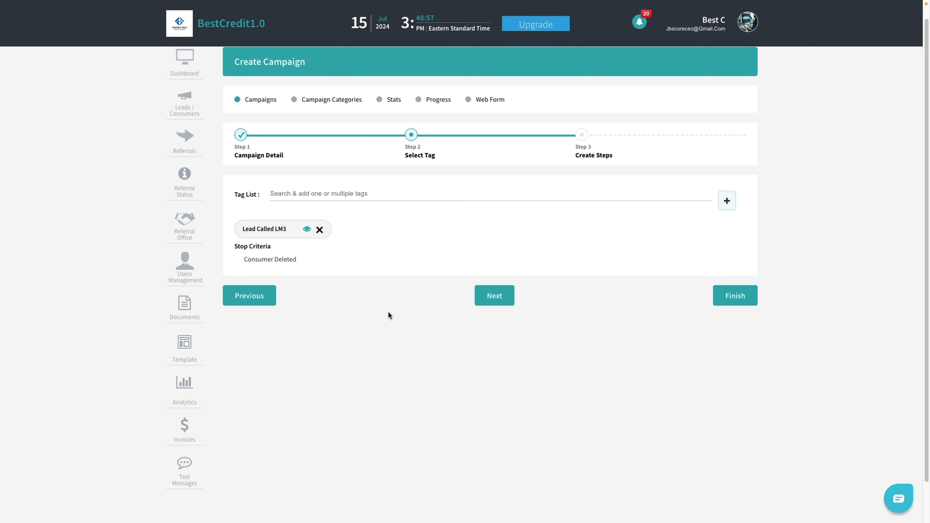
{"action": "left_click", "coordinate": [494, 297]}
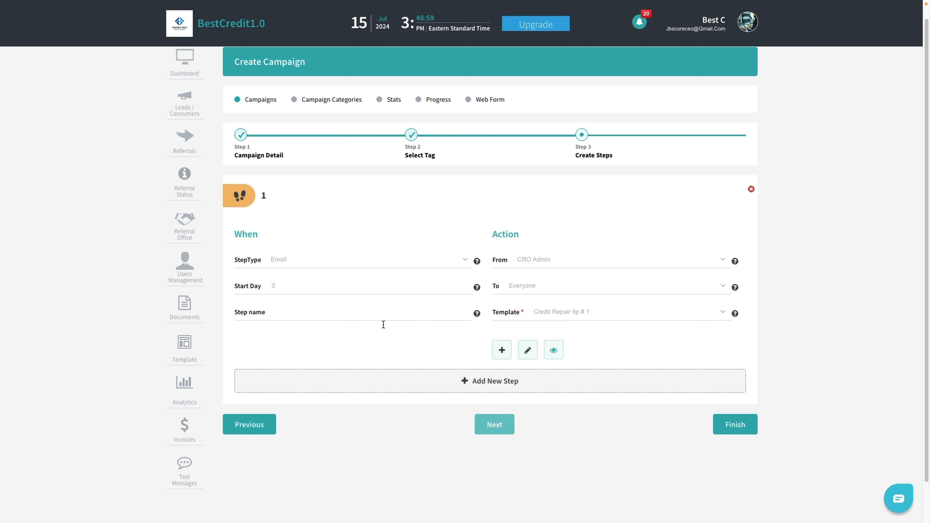
- Set the campaign's first step to type Remove Tags and select Lead Called LM 2 as the tag it removes
{"action": "scroll", "coordinate": [347, 334], "scroll_direction": "down", "scroll_amount": 1}
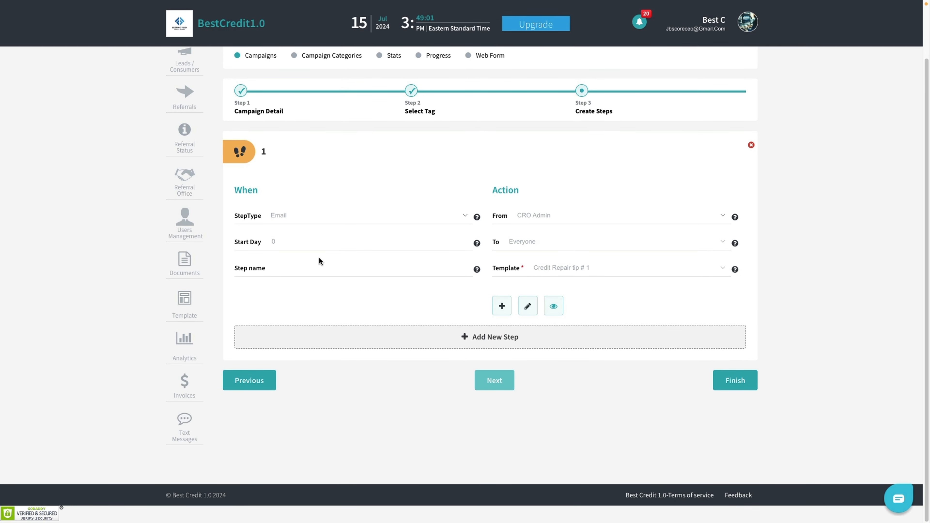
{"action": "left_click", "coordinate": [465, 215]}
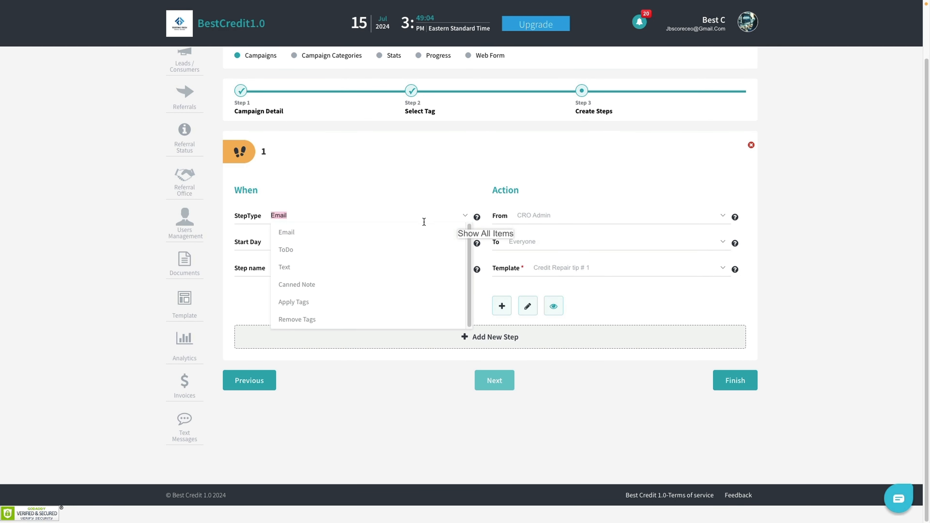
{"action": "left_click", "coordinate": [297, 319]}
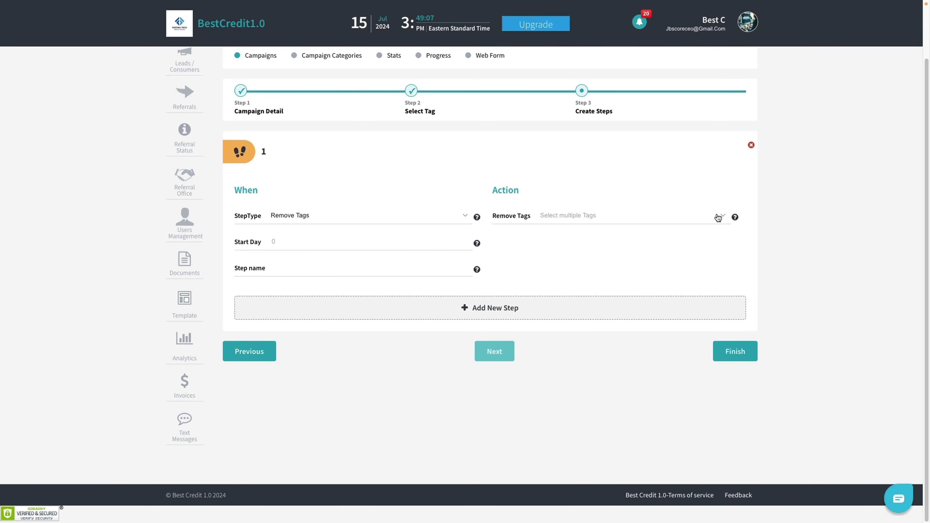
{"action": "left_click", "coordinate": [718, 217]}
{"action": "scroll", "coordinate": [586, 272], "scroll_direction": "down", "scroll_amount": 4}
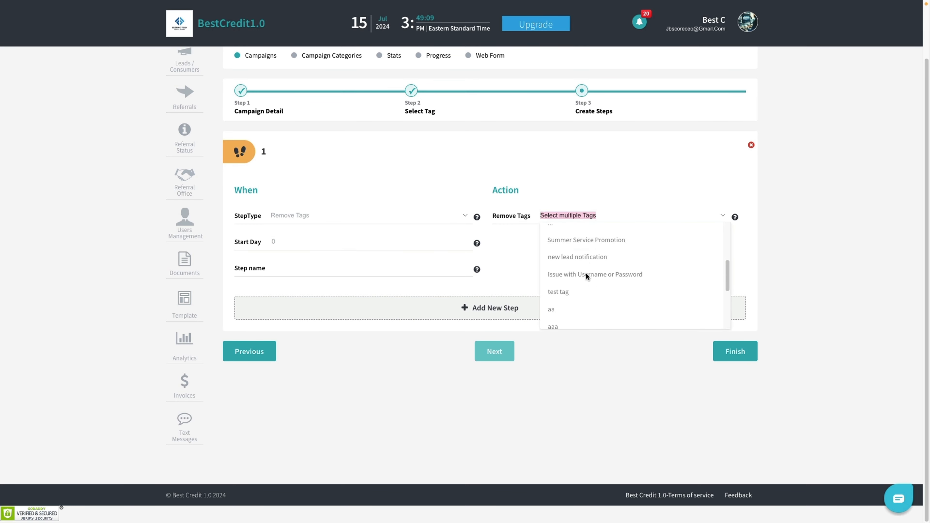
{"action": "scroll", "coordinate": [586, 274], "scroll_direction": "down", "scroll_amount": 5}
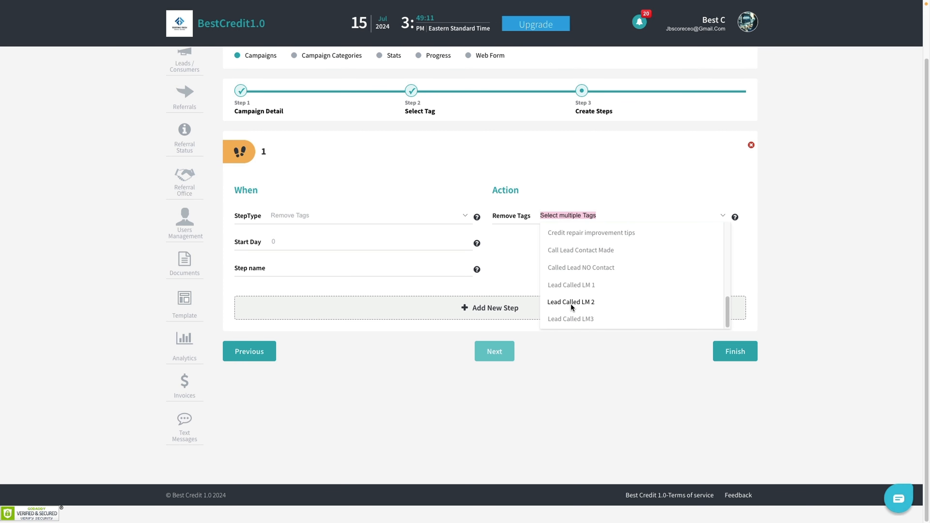
{"action": "left_click", "coordinate": [571, 304]}
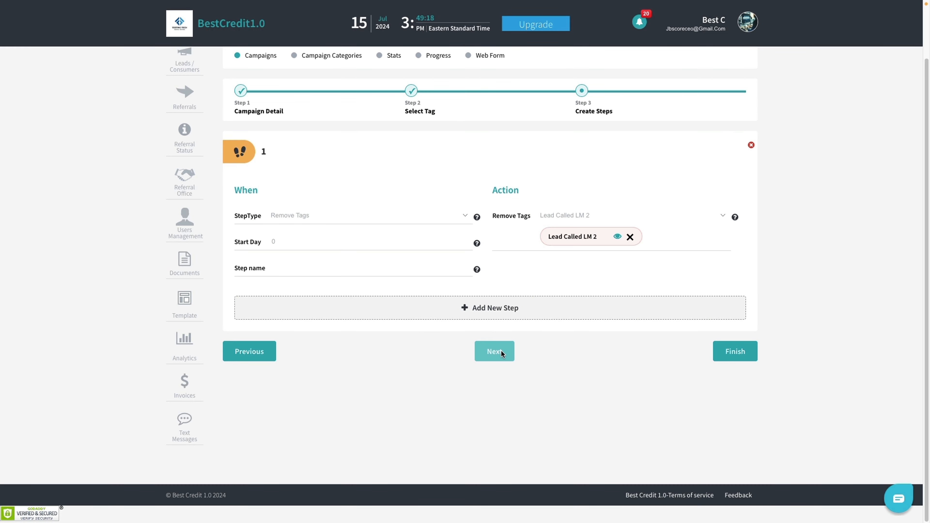
- Add a second campaign step of type Email and name it "3rd email attempt lm 3"
{"action": "left_click", "coordinate": [519, 310]}
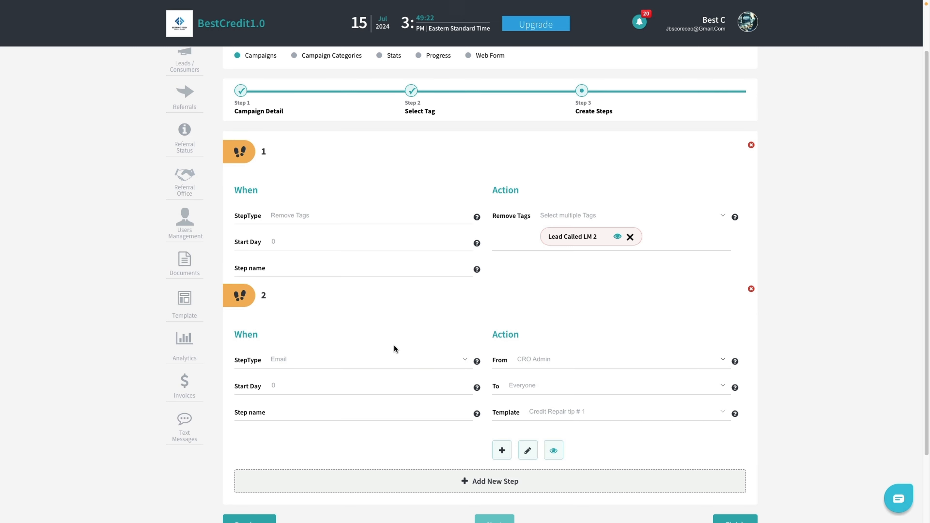
{"action": "scroll", "coordinate": [394, 345], "scroll_direction": "down", "scroll_amount": 2}
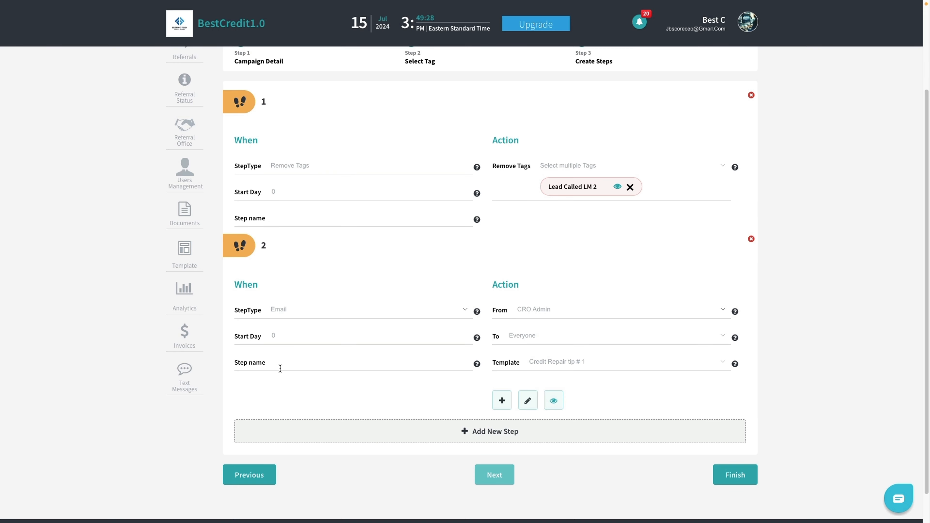
{"action": "left_click", "coordinate": [283, 362]}
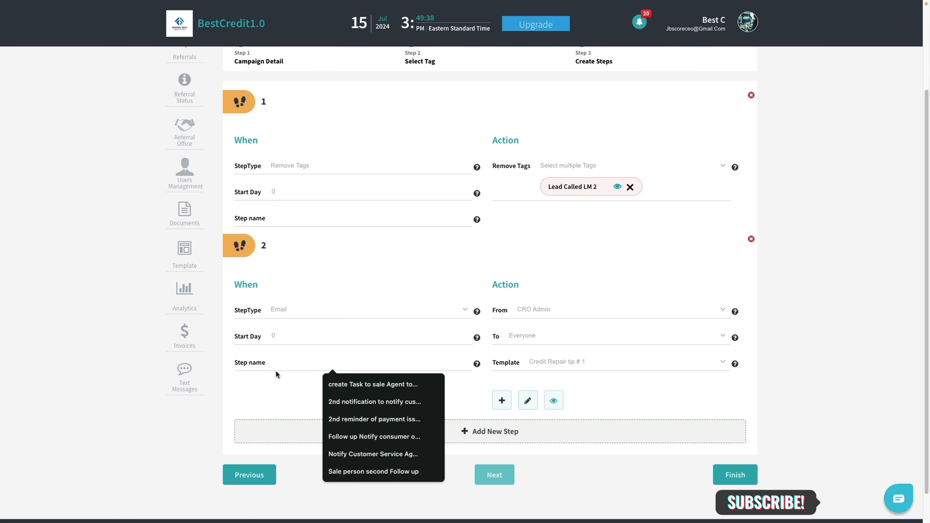
{"action": "left_click", "coordinate": [276, 385]}
{"action": "left_click", "coordinate": [296, 362]}
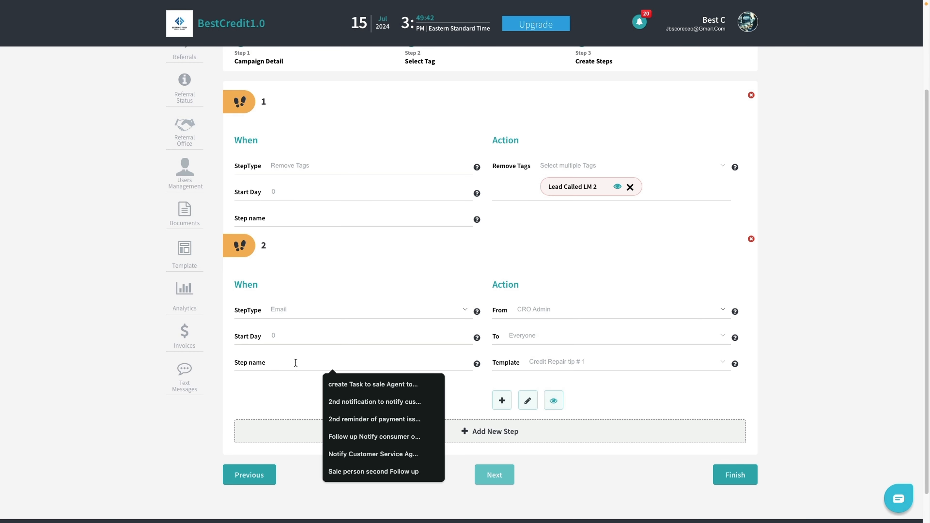
{"action": "type", "text": "3rd email"}
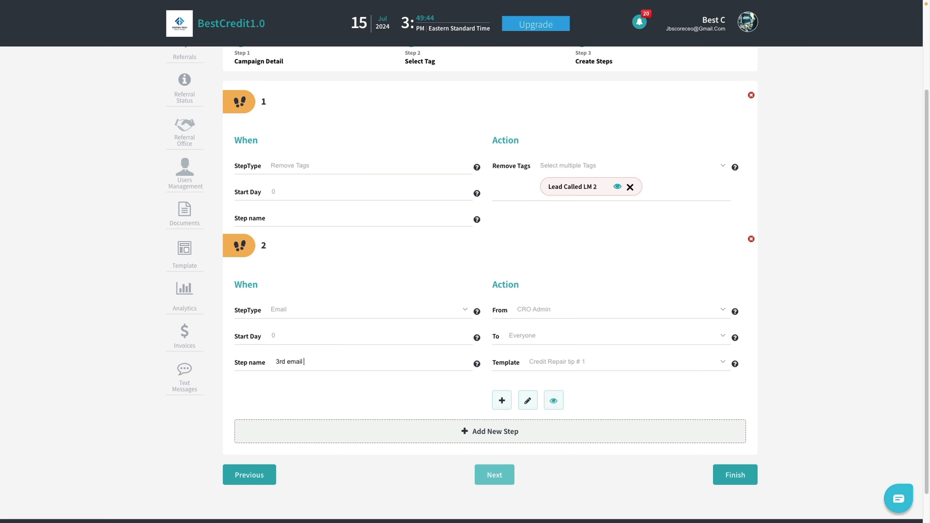
{"action": "type", "text": " attempt lm 3"}
{"action": "left_click", "coordinate": [403, 382]}
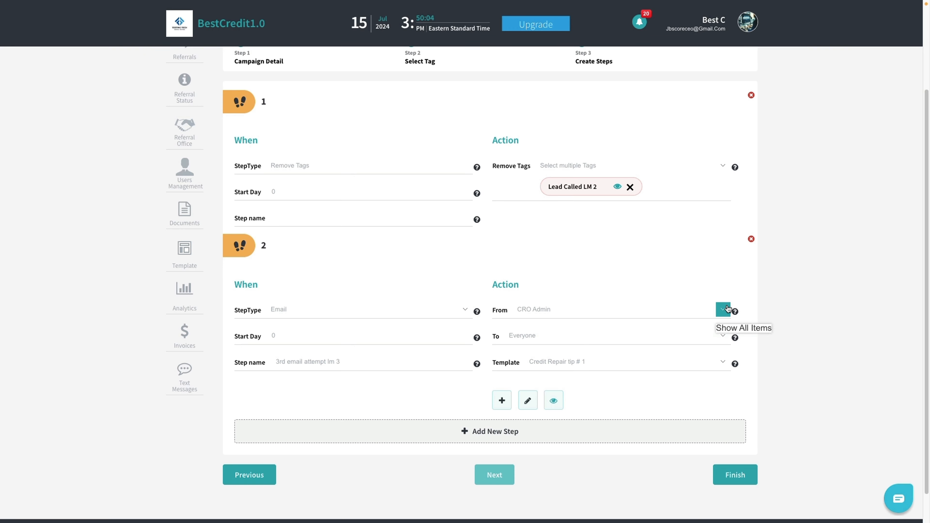
- Set the sender of the second step's email to Sales Person
{"action": "left_click", "coordinate": [724, 309]}
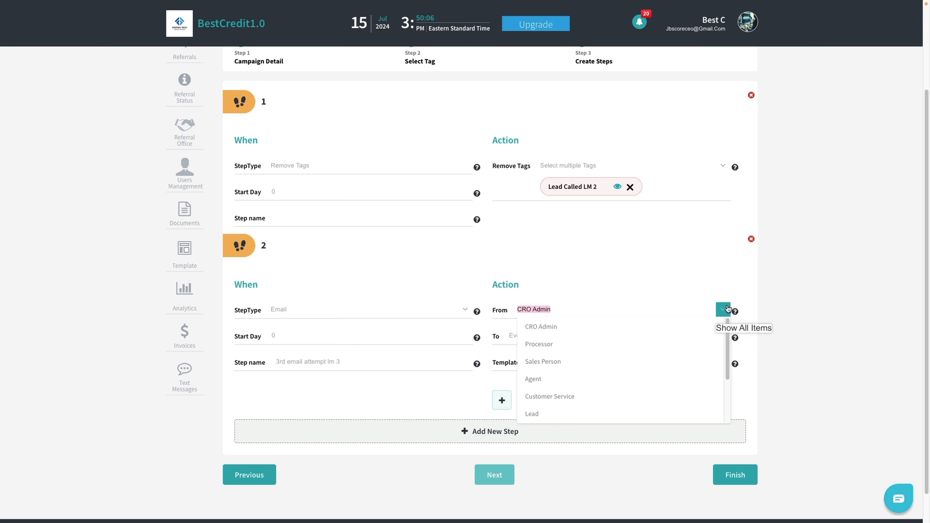
{"action": "scroll", "coordinate": [580, 379], "scroll_direction": "down", "scroll_amount": 1}
{"action": "left_click", "coordinate": [549, 352]}
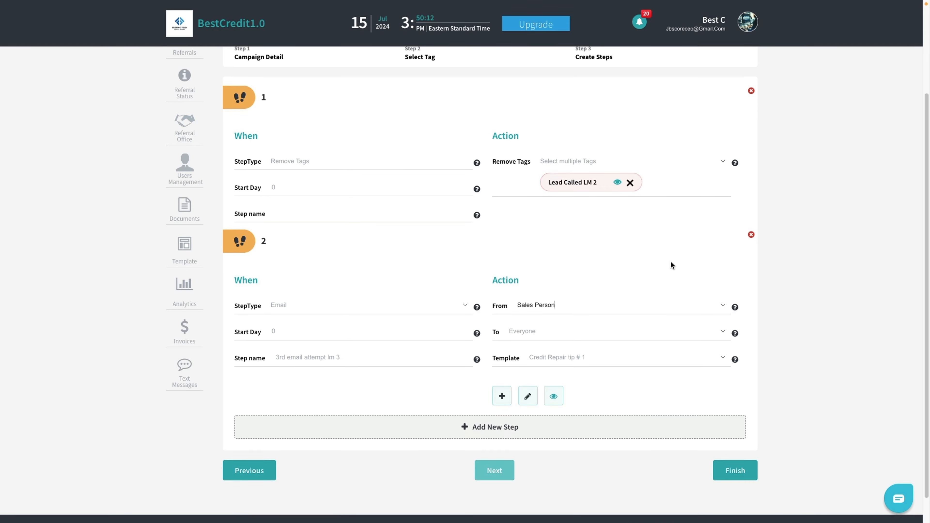
{"action": "scroll", "coordinate": [671, 263], "scroll_direction": "down", "scroll_amount": 1}
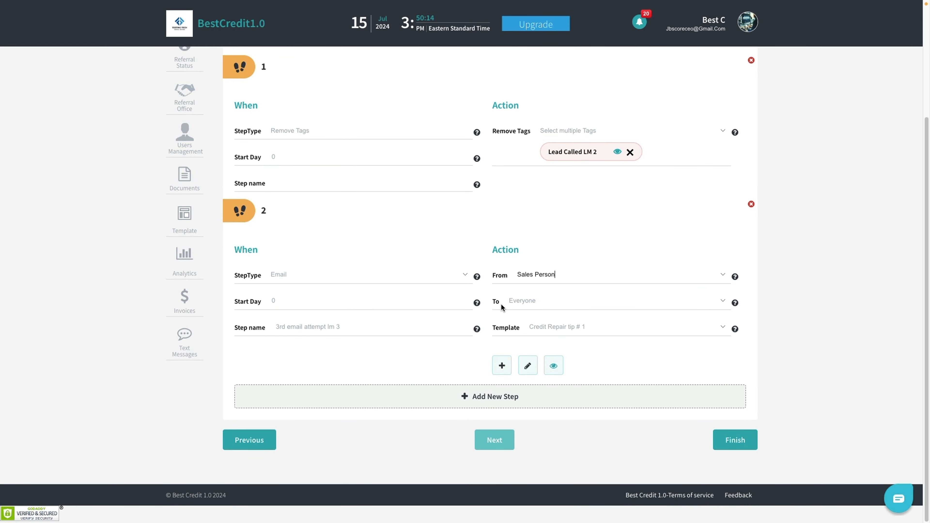
- Set the recipient of the second step's email to Lead
{"action": "left_click", "coordinate": [723, 301]}
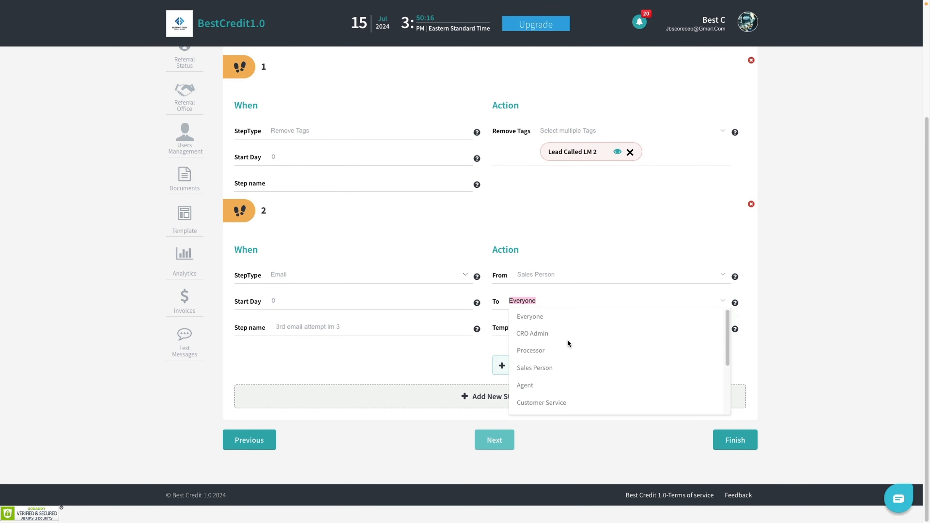
{"action": "scroll", "coordinate": [538, 377], "scroll_direction": "down", "scroll_amount": 2}
{"action": "scroll", "coordinate": [541, 351], "scroll_direction": "up", "scroll_amount": 2}
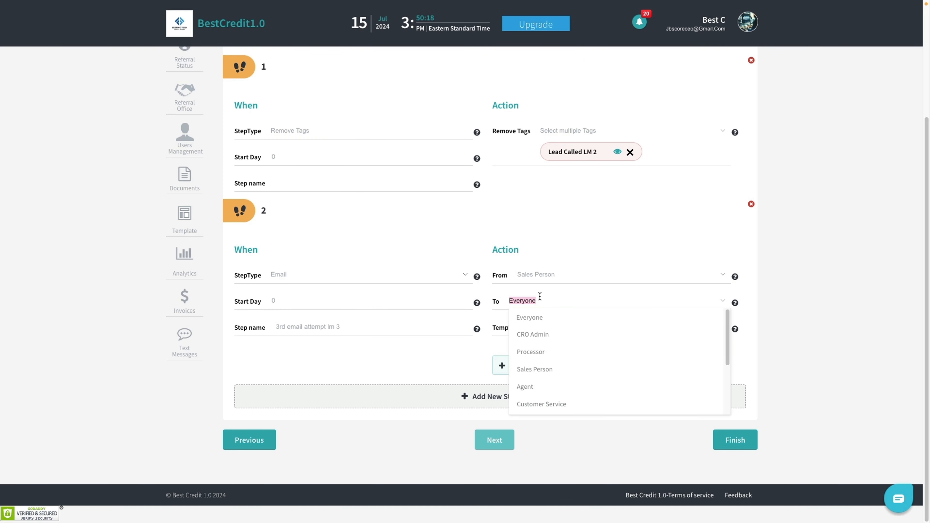
{"action": "left_click", "coordinate": [548, 300]}
{"action": "left_click", "coordinate": [769, 264]}
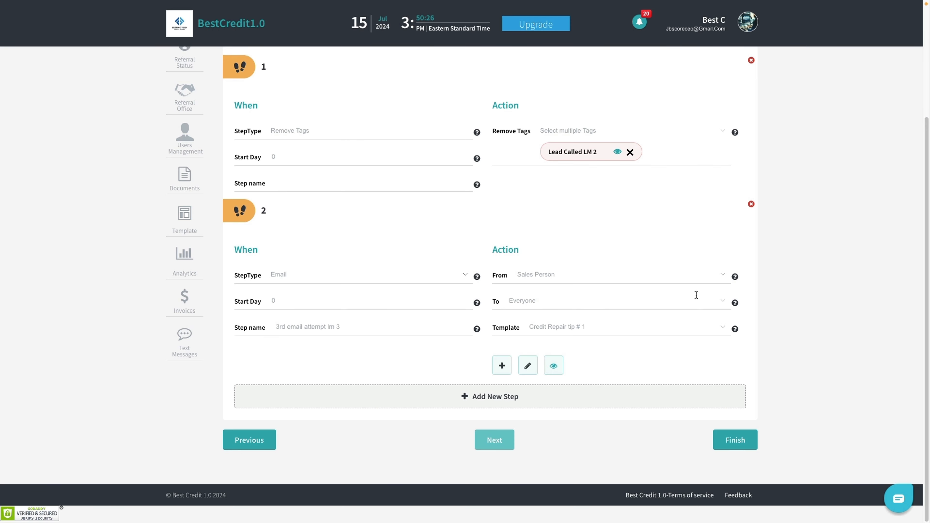
{"action": "left_click", "coordinate": [721, 299]}
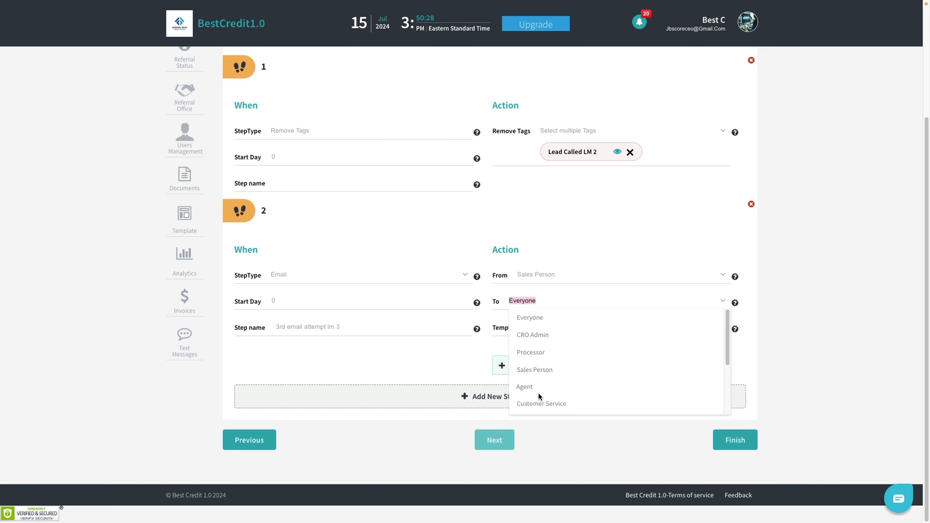
{"action": "left_click", "coordinate": [527, 387]}
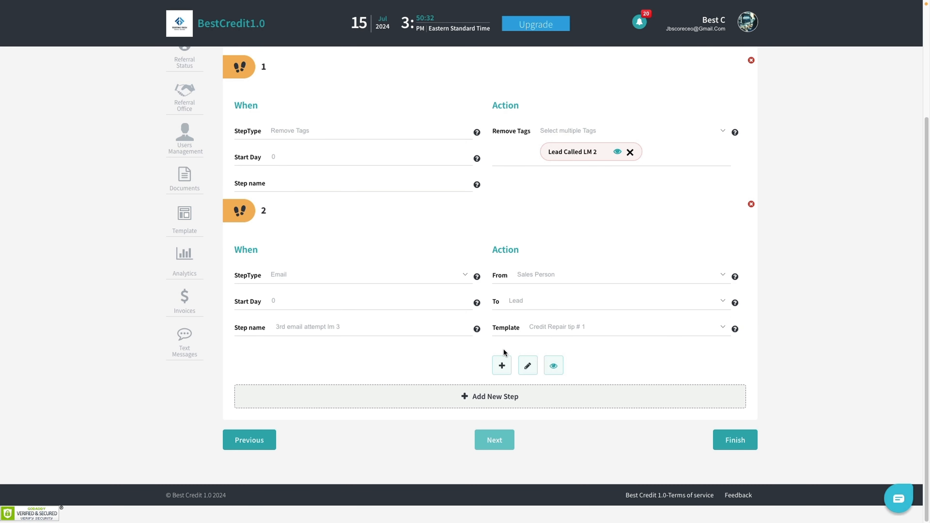
- Select New Lead Hello as the email template for the campaign's second step
{"action": "left_click", "coordinate": [722, 326]}
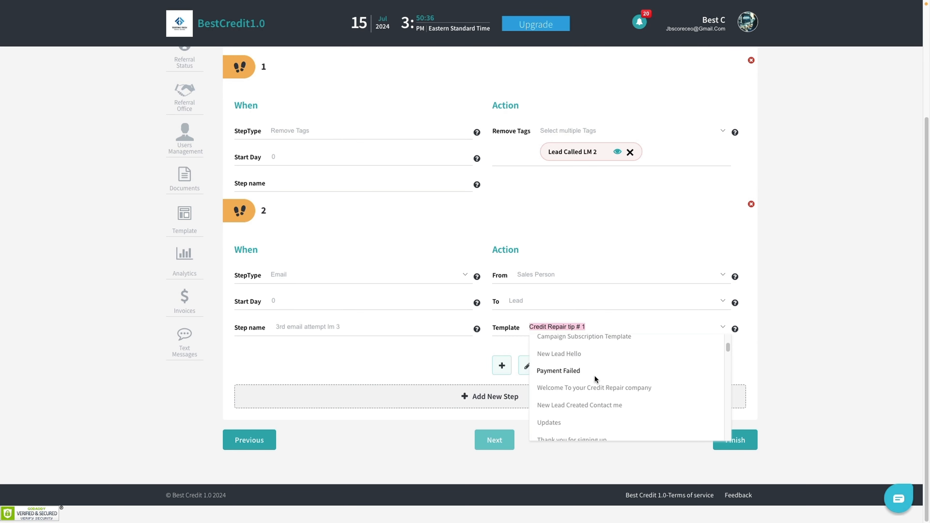
{"action": "scroll", "coordinate": [571, 375], "scroll_direction": "down", "scroll_amount": 2}
{"action": "left_click", "coordinate": [577, 337]}
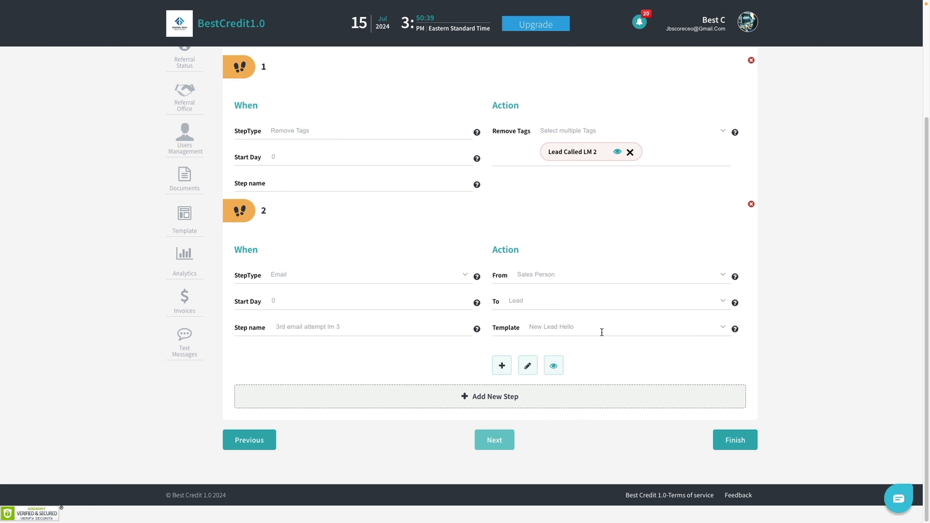
- Try starting a new email template in the General Template group, look through its header, content and footer sections, and close it unsaved
{"action": "left_click", "coordinate": [501, 367]}
{"action": "scroll", "coordinate": [285, 198], "scroll_direction": "down", "scroll_amount": 3}
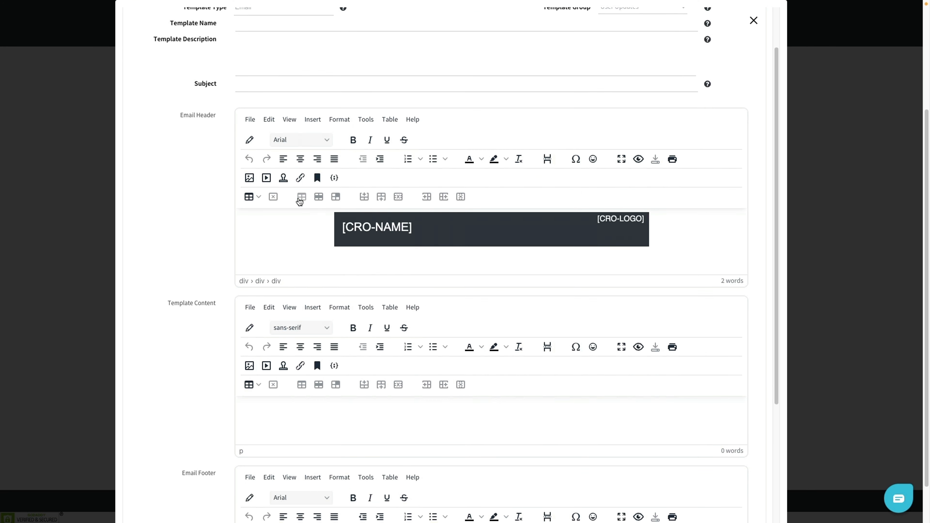
{"action": "scroll", "coordinate": [290, 212], "scroll_direction": "down", "scroll_amount": 5}
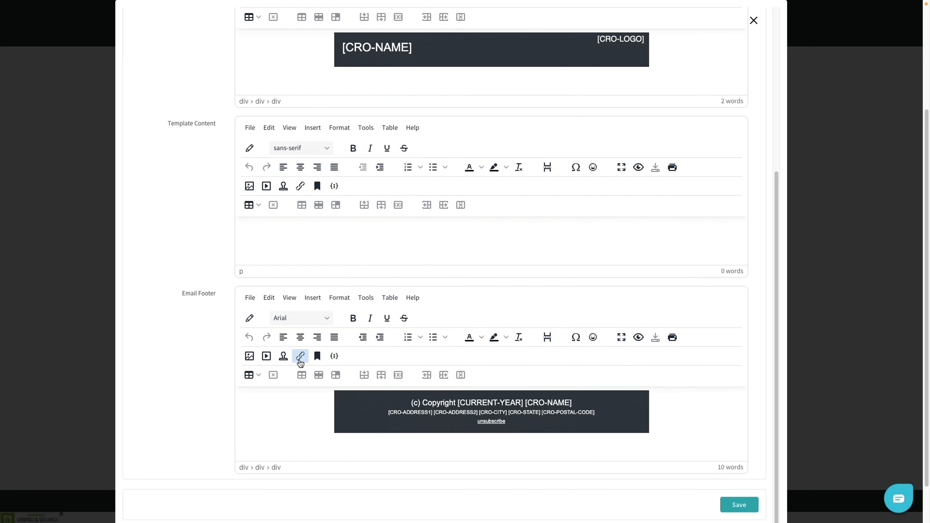
{"action": "scroll", "coordinate": [348, 301], "scroll_direction": "up", "scroll_amount": 8}
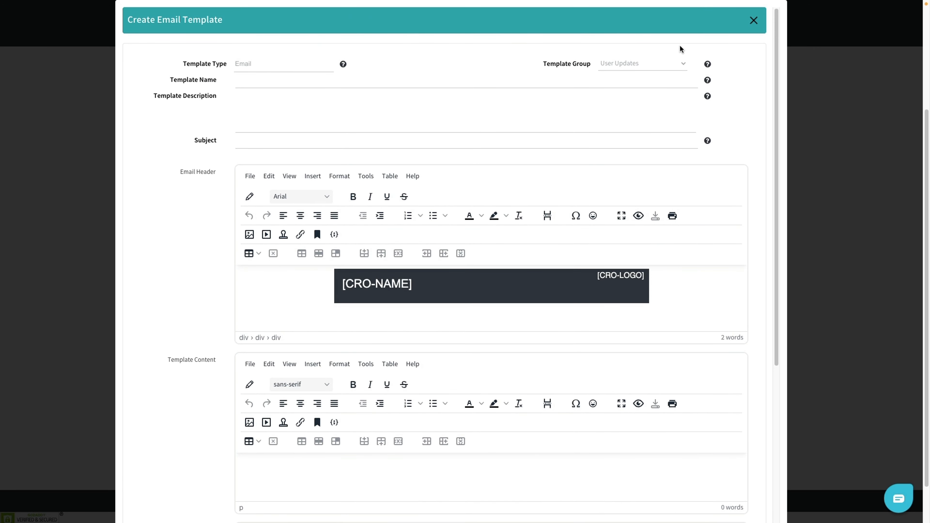
{"action": "left_click", "coordinate": [684, 64]}
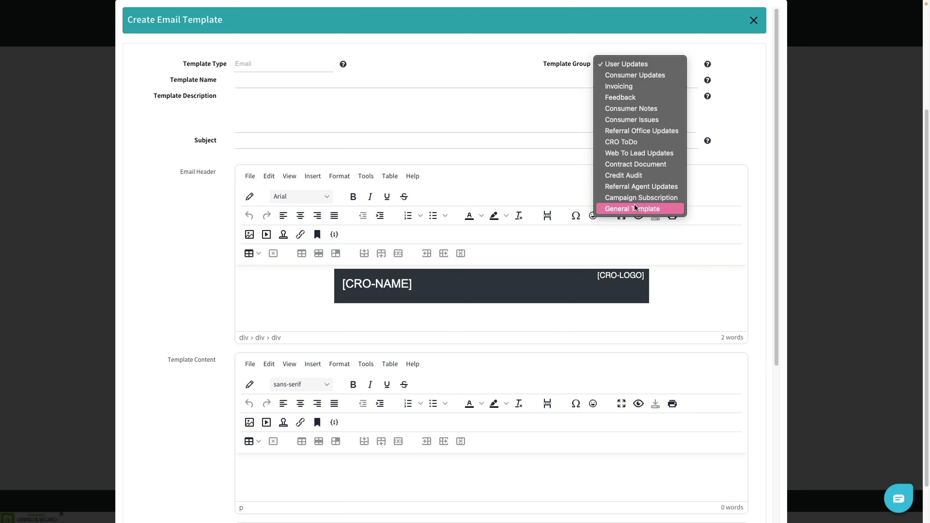
{"action": "left_click", "coordinate": [397, 107]}
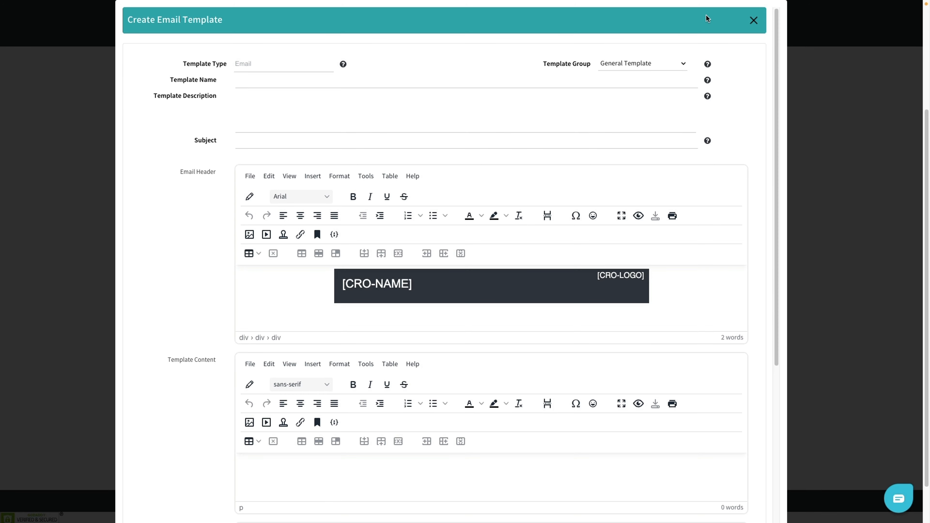
{"action": "left_click", "coordinate": [754, 23]}
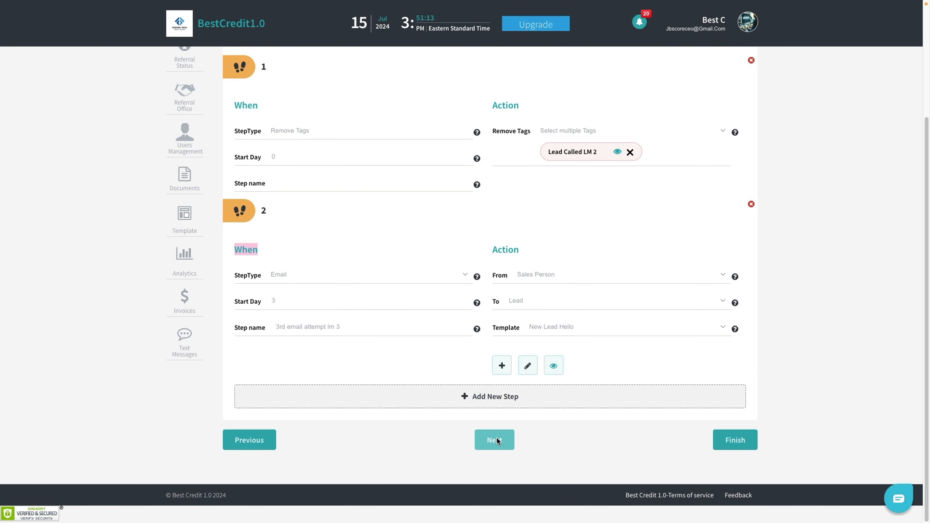
- Finish creating the Not Contacted LM 3 campaign and start it from its edit mode
{"action": "left_click", "coordinate": [732, 439]}
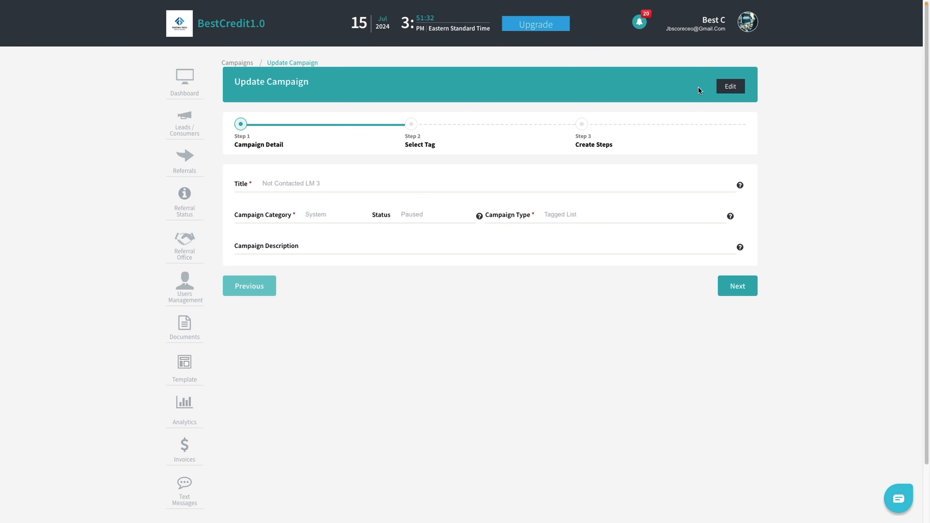
{"action": "left_click", "coordinate": [730, 86]}
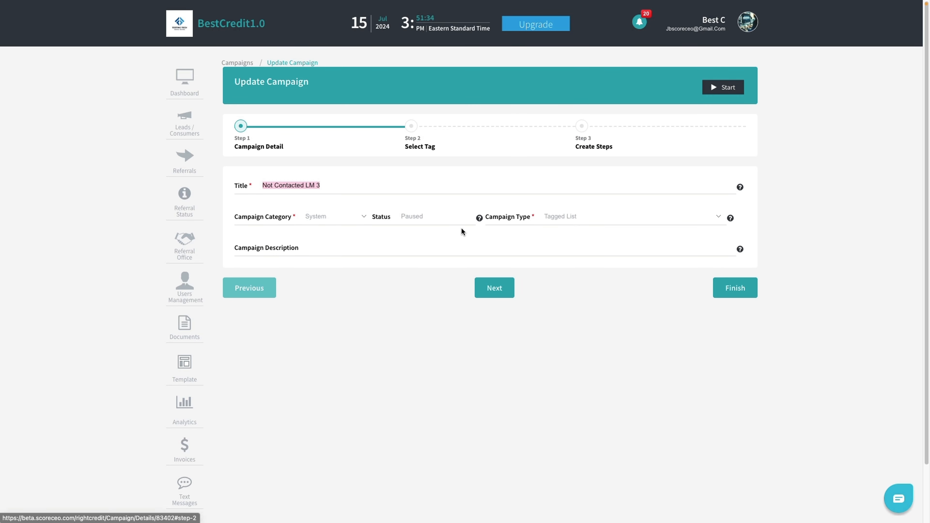
{"action": "left_click", "coordinate": [718, 90]}
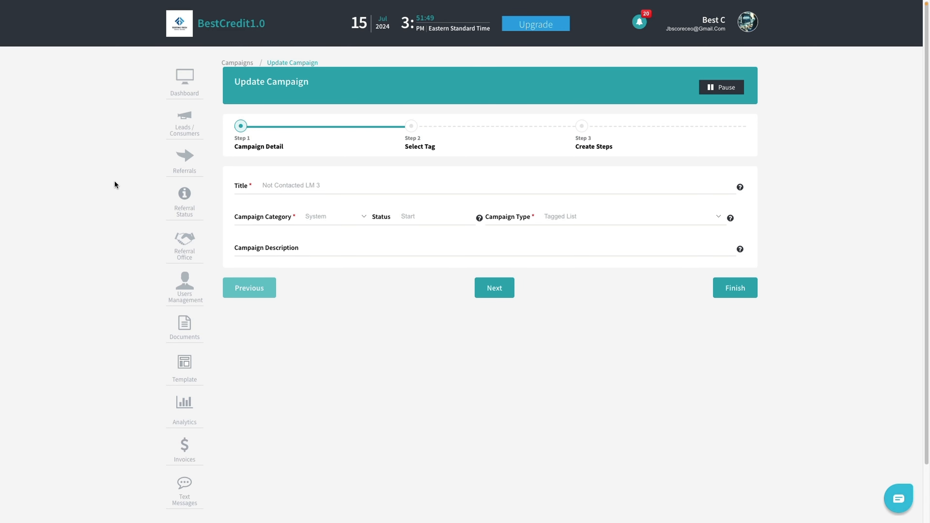
- Open the second consumer's record from the leads list and review its Call Lead ASAP and New Lead workflow steps
{"action": "left_click", "coordinate": [181, 123]}
{"action": "scroll", "coordinate": [302, 283], "scroll_direction": "down", "scroll_amount": 2}
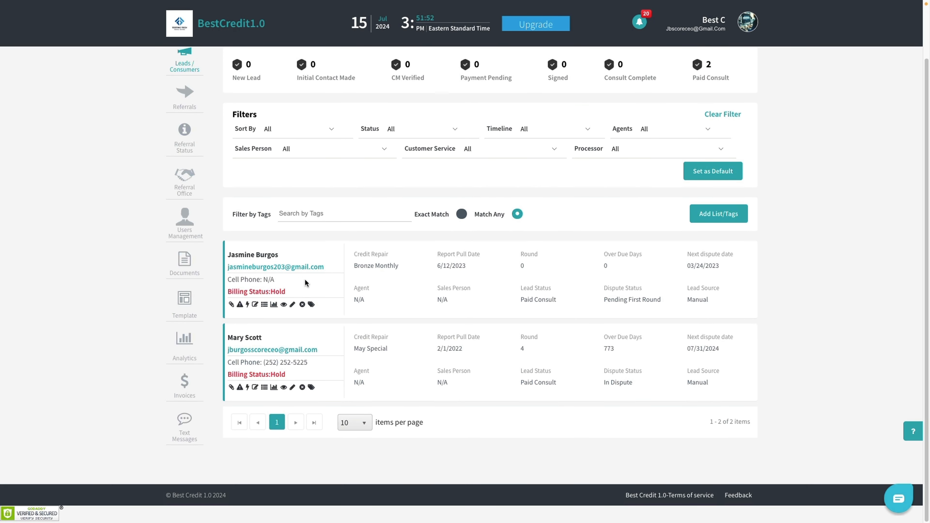
{"action": "left_click", "coordinate": [239, 338]}
{"action": "scroll", "coordinate": [238, 329], "scroll_direction": "down", "scroll_amount": 2}
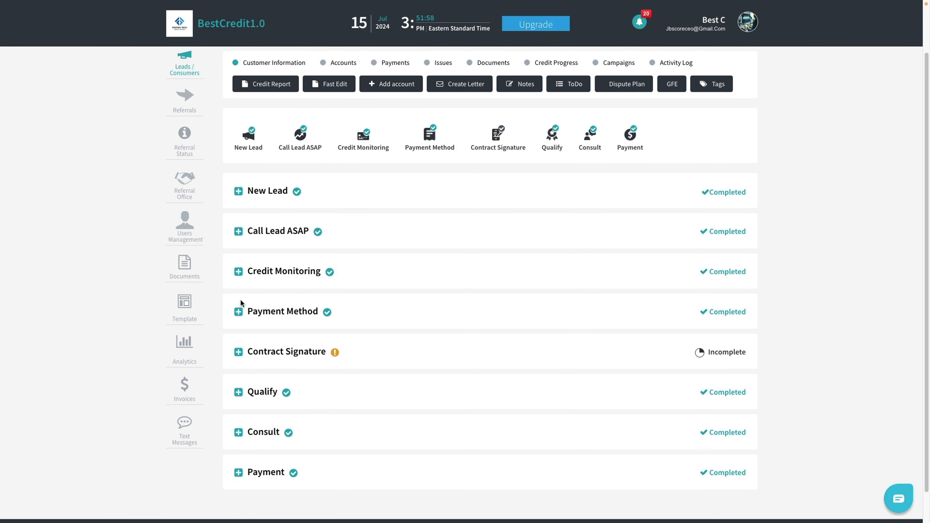
{"action": "scroll", "coordinate": [240, 299], "scroll_direction": "up", "scroll_amount": 1}
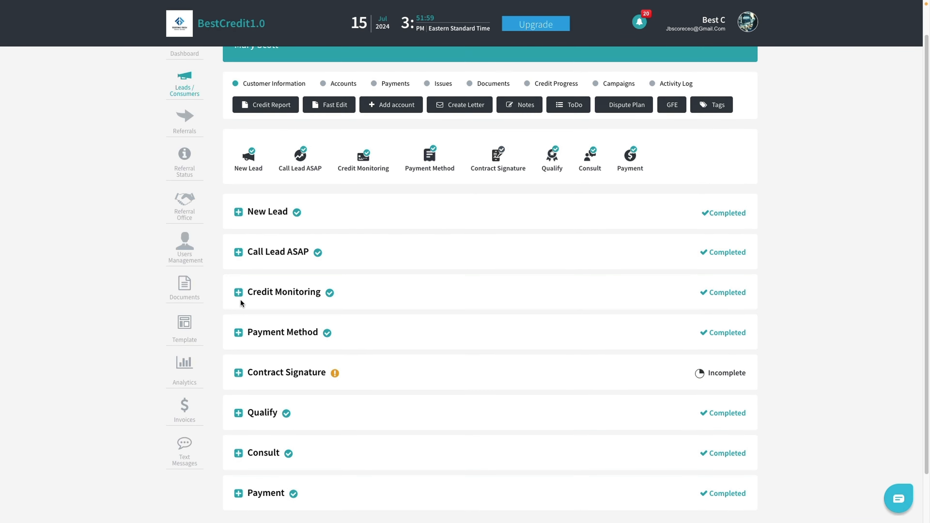
{"action": "left_click", "coordinate": [239, 253]}
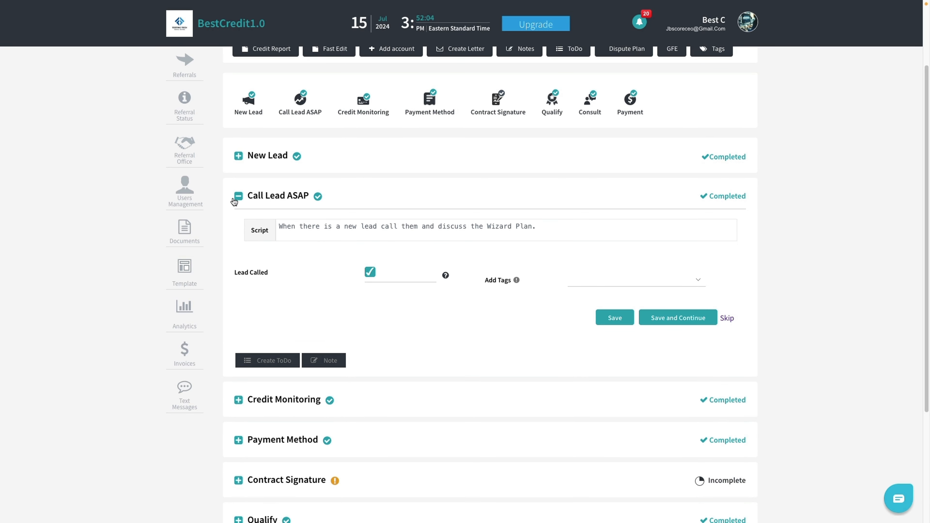
{"action": "left_click", "coordinate": [236, 157]}
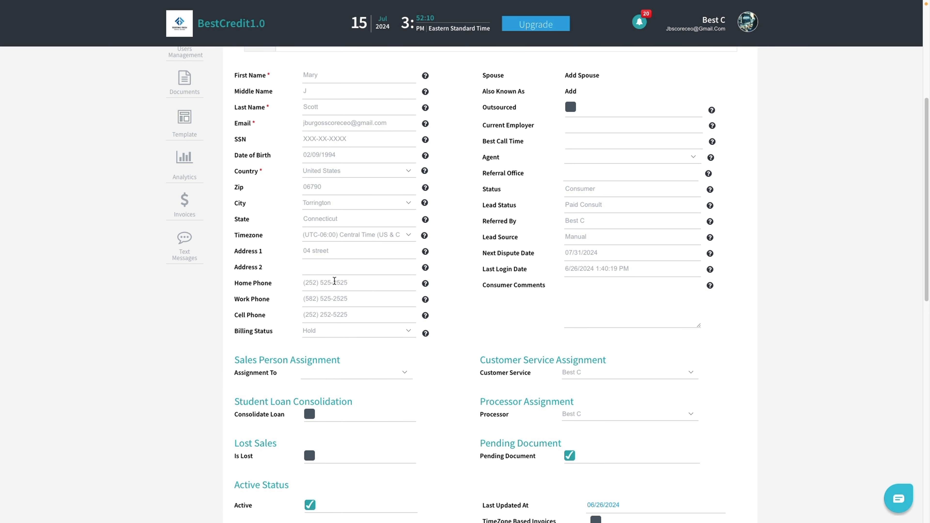
{"action": "scroll", "coordinate": [334, 281], "scroll_direction": "down", "scroll_amount": 10}
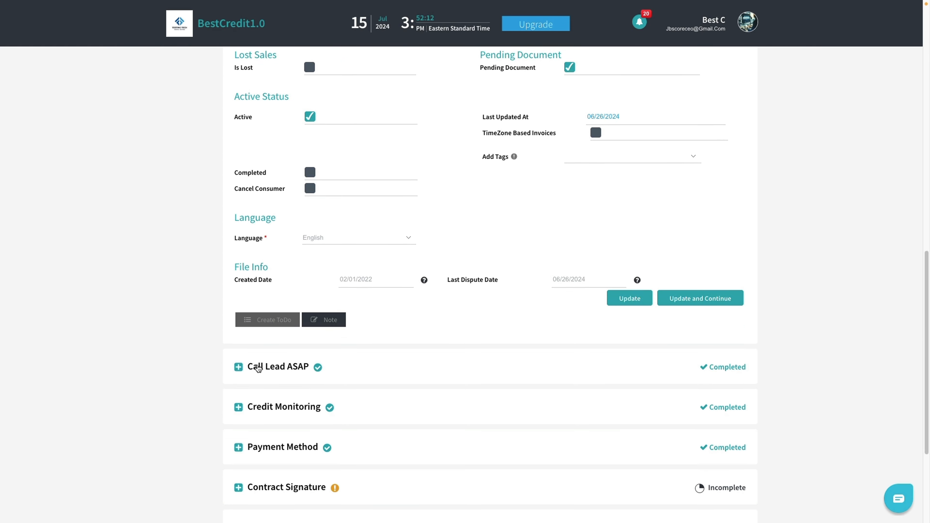
- Expand the consumer's Call Lead ASAP step and select Lead Called LM 1 as the tag to add
{"action": "left_click", "coordinate": [239, 345]}
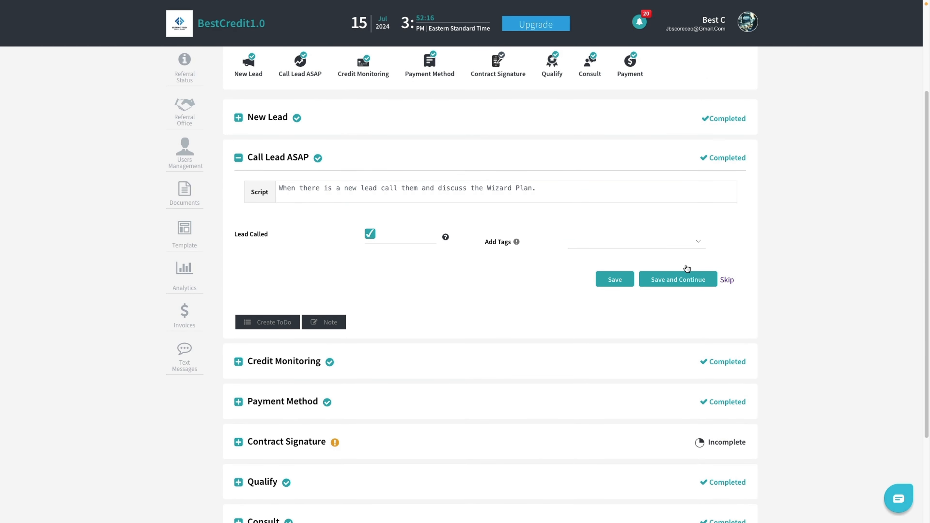
{"action": "left_click", "coordinate": [685, 243]}
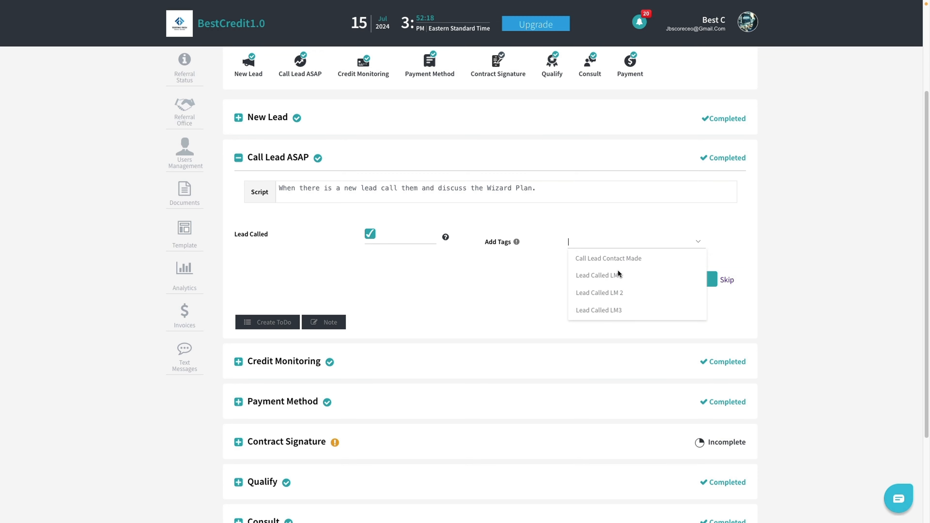
{"action": "left_click", "coordinate": [605, 275]}
{"action": "scroll", "coordinate": [512, 301], "scroll_direction": "up", "scroll_amount": 4}
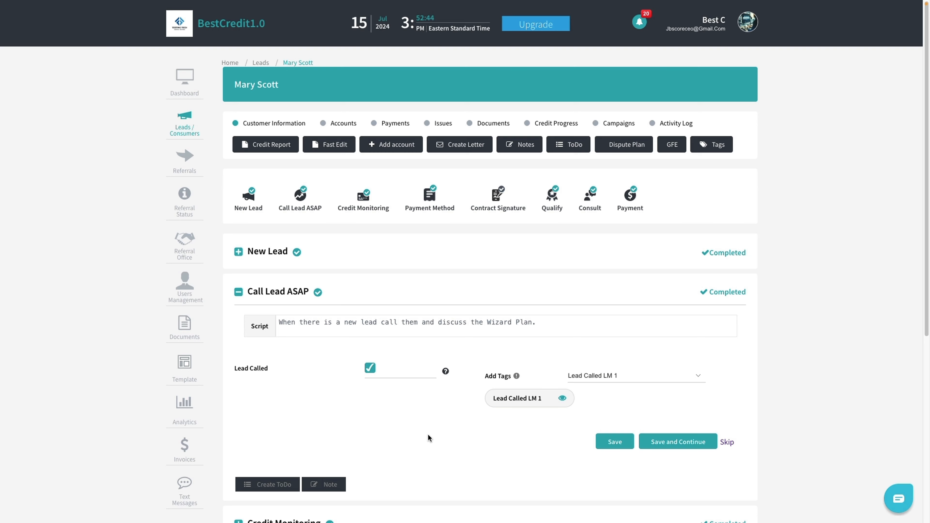
{"action": "scroll", "coordinate": [427, 435], "scroll_direction": "down", "scroll_amount": 1}
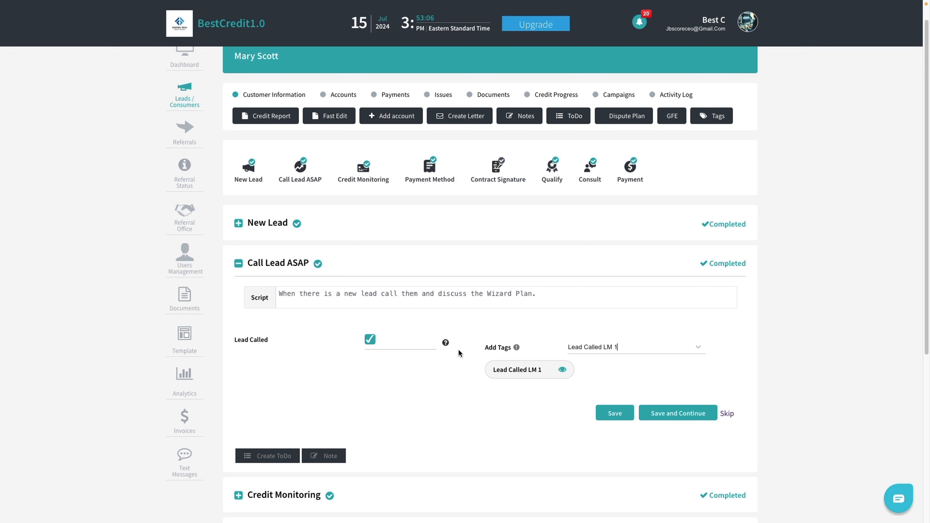
{"action": "scroll", "coordinate": [458, 349], "scroll_direction": "up", "scroll_amount": 1}
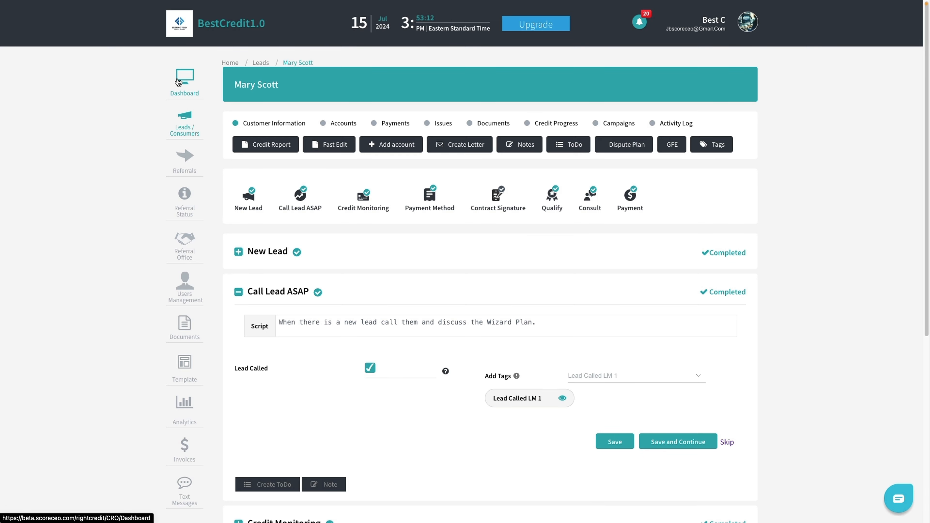
- Open the "Sale person second Follow up" to-do from the dashboard's ToDo calendar and mark it complete
{"action": "left_click", "coordinate": [178, 81]}
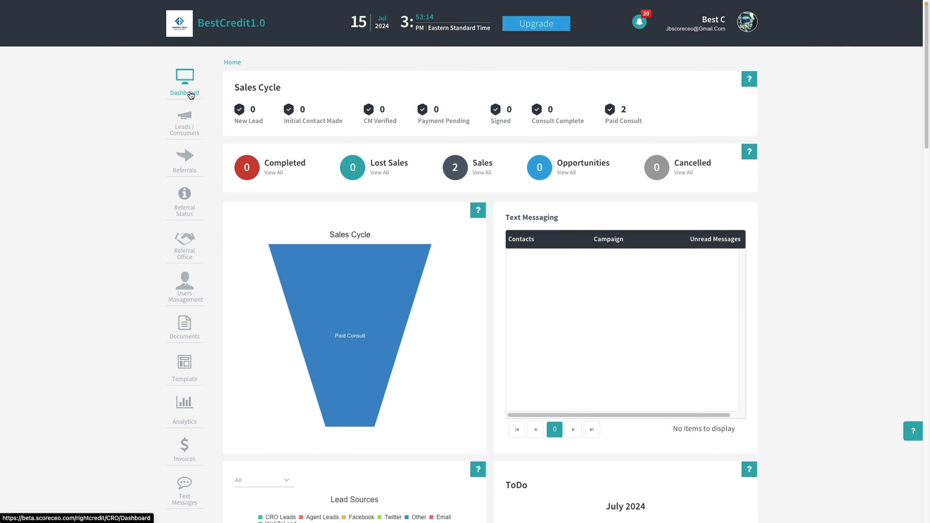
{"action": "scroll", "coordinate": [158, 193], "scroll_direction": "down", "scroll_amount": 6}
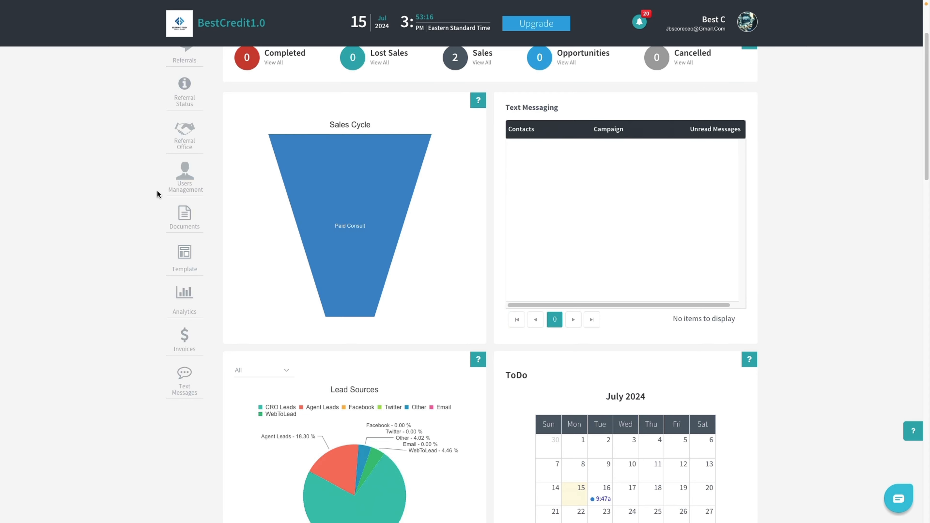
{"action": "scroll", "coordinate": [157, 193], "scroll_direction": "down", "scroll_amount": 5}
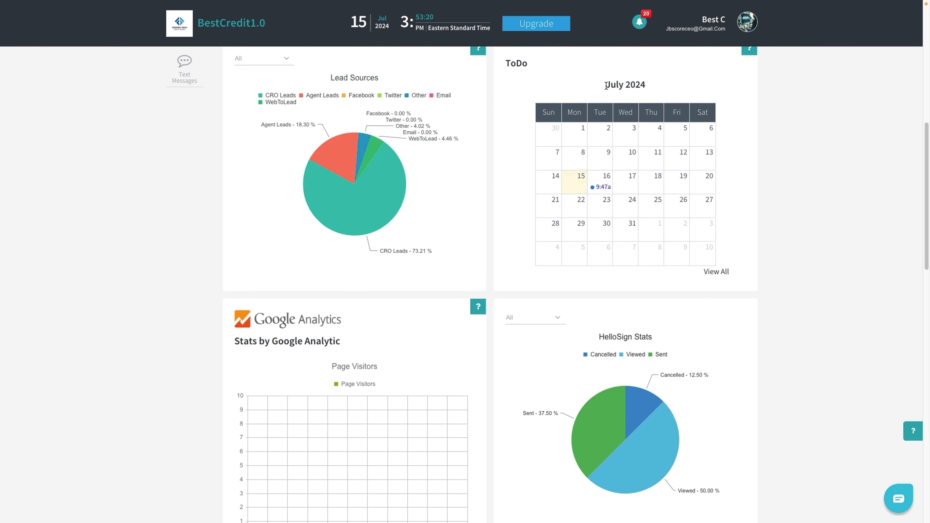
{"action": "scroll", "coordinate": [609, 82], "scroll_direction": "up", "scroll_amount": 2}
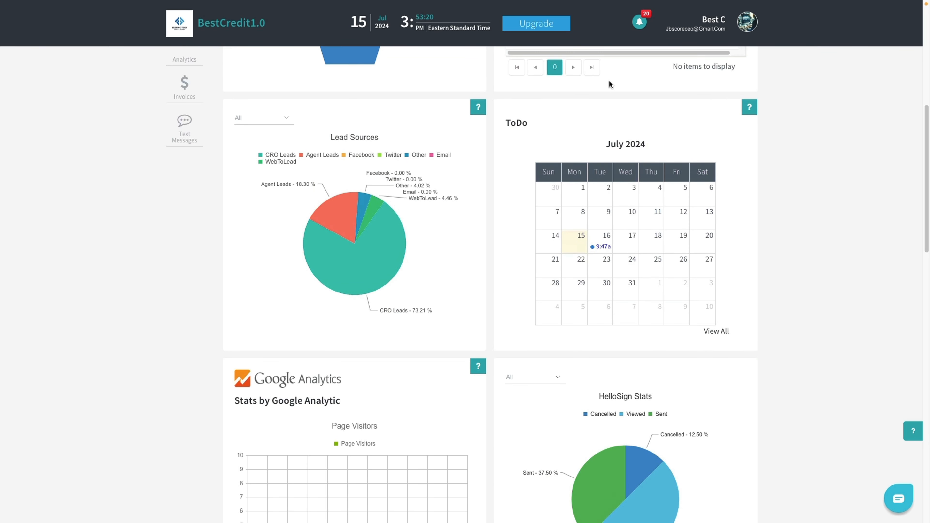
{"action": "left_click", "coordinate": [602, 248]}
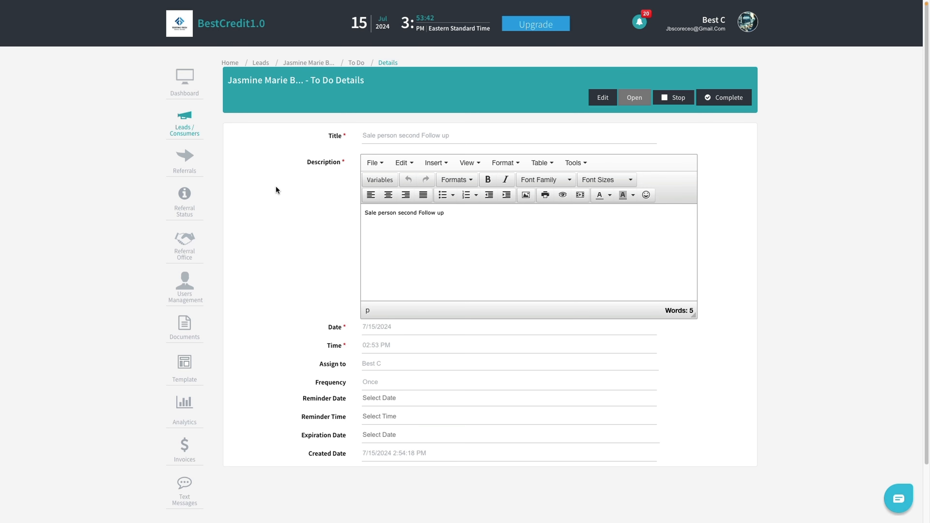
{"action": "left_click", "coordinate": [724, 97]}
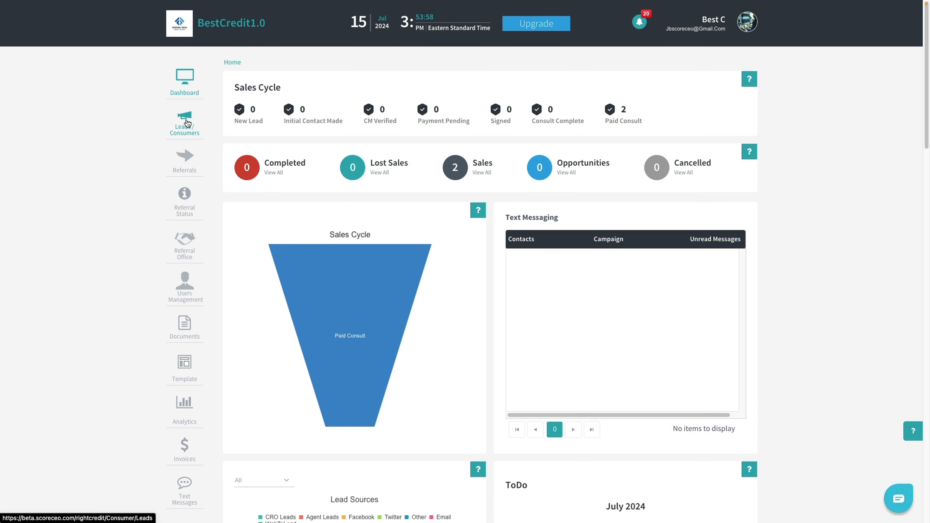
- Return to the leads list and display the account's notifications
{"action": "left_click", "coordinate": [188, 122]}
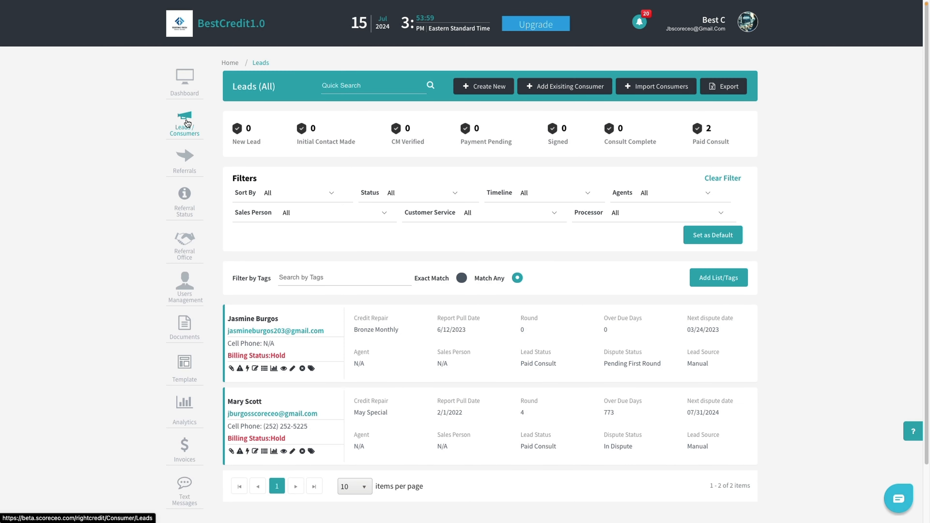
{"action": "left_click", "coordinate": [640, 23]}
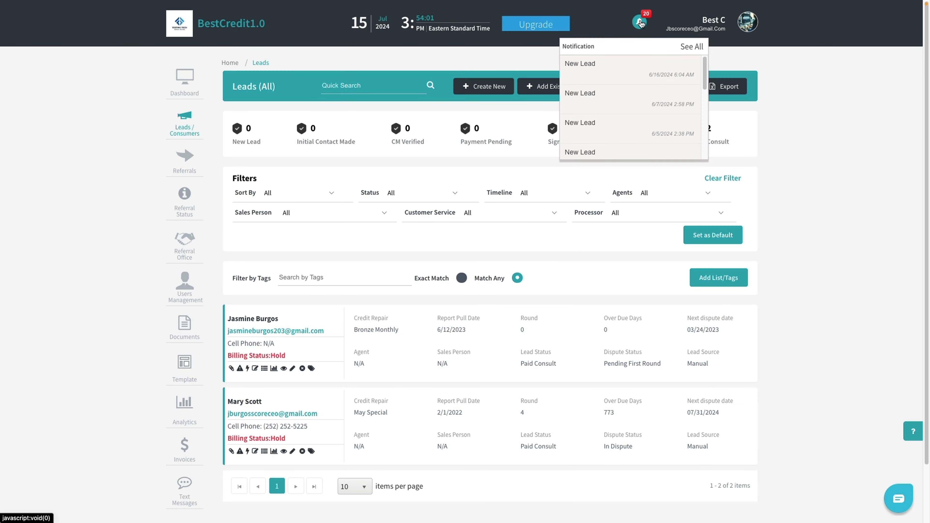
- Close the notifications, then open the second consumer's record from the leads list with its Call Lead ASAP step expanded
{"action": "left_click", "coordinate": [641, 24]}
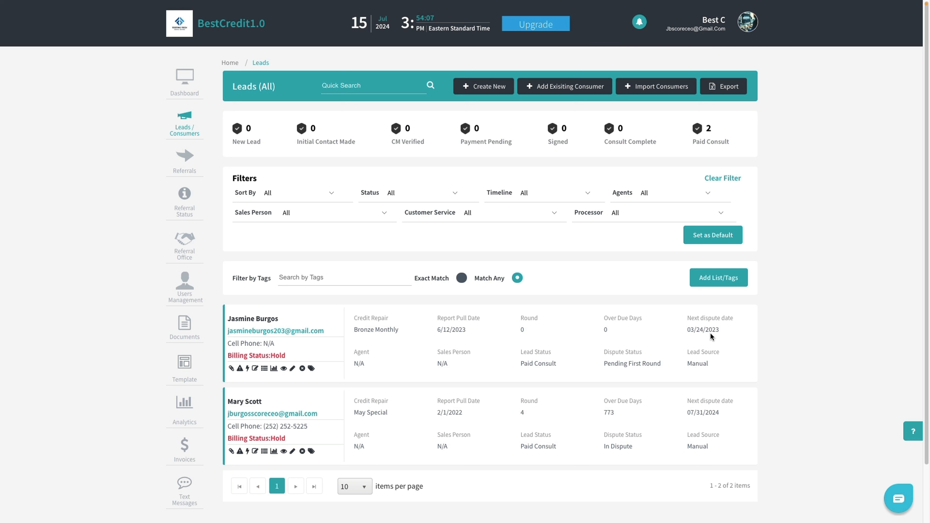
{"action": "left_click", "coordinate": [240, 406]}
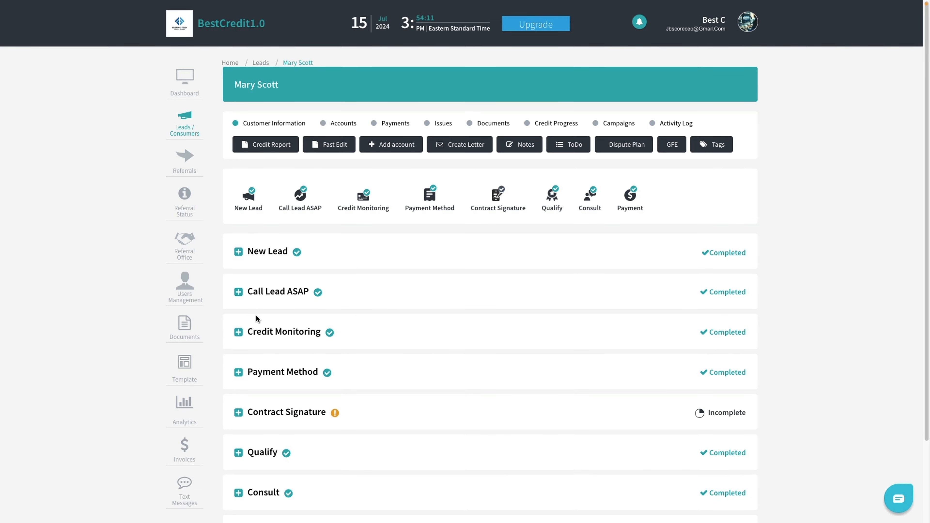
{"action": "left_click", "coordinate": [271, 292]}
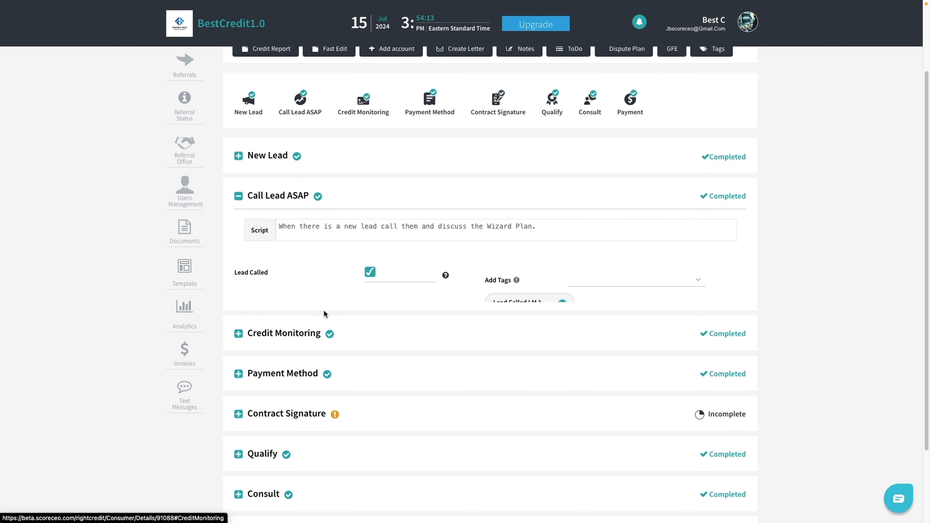
- Add the Lead Called LM 2 tag to the consumer's Call Lead ASAP step and reload the record's page
{"action": "left_click", "coordinate": [695, 279]}
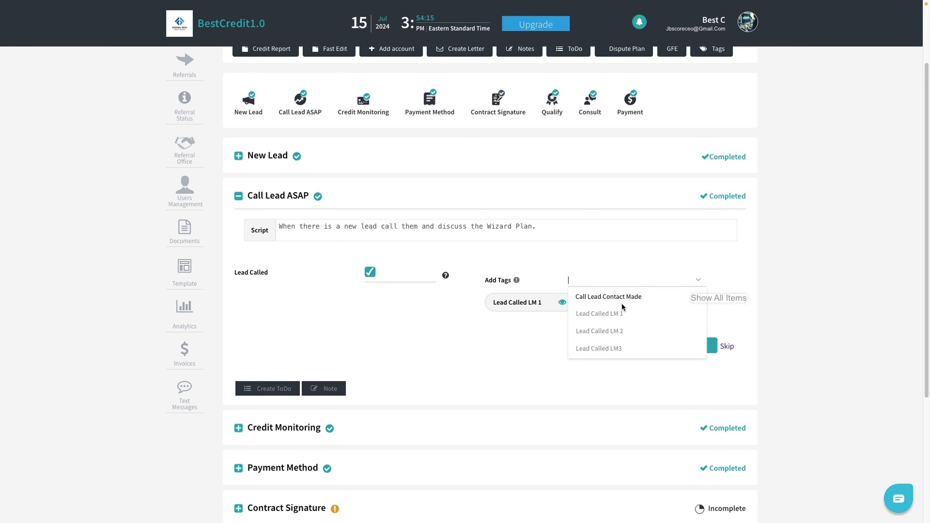
{"action": "left_click", "coordinate": [607, 332]}
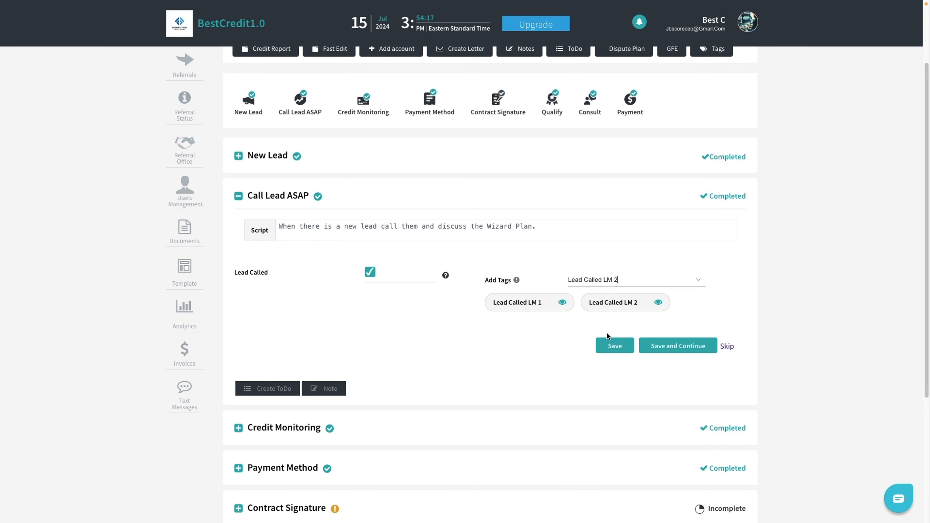
{"action": "scroll", "coordinate": [538, 355], "scroll_direction": "up", "scroll_amount": 3}
{"action": "scroll", "coordinate": [538, 355], "scroll_direction": "down", "scroll_amount": 3}
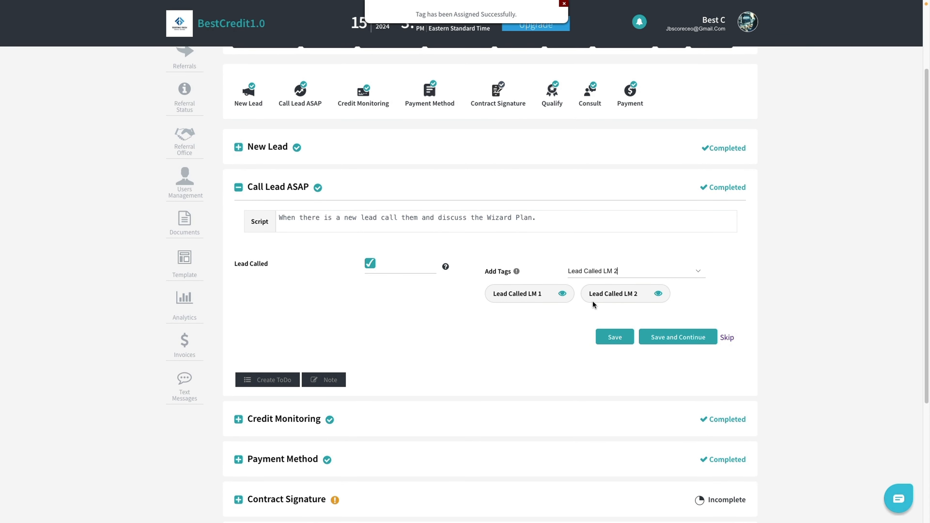
{"action": "right_click", "coordinate": [778, 292]}
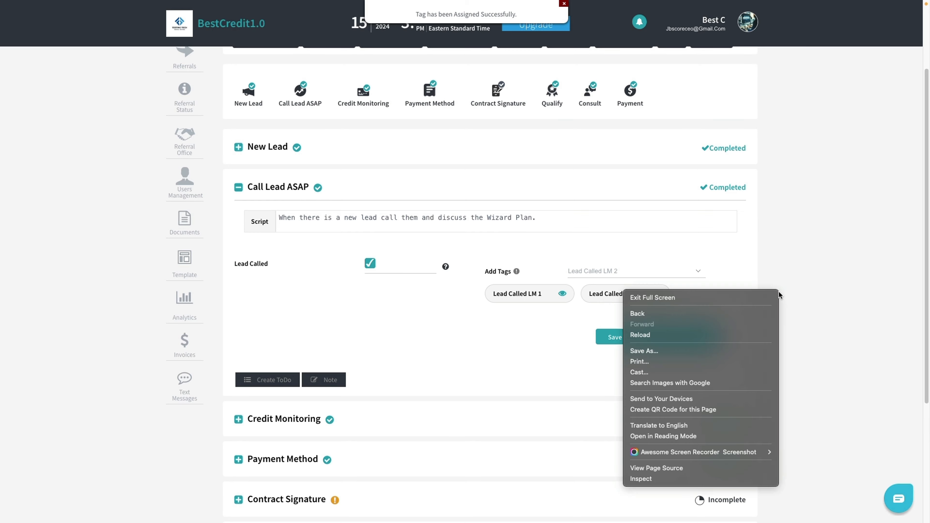
{"action": "left_click", "coordinate": [679, 337]}
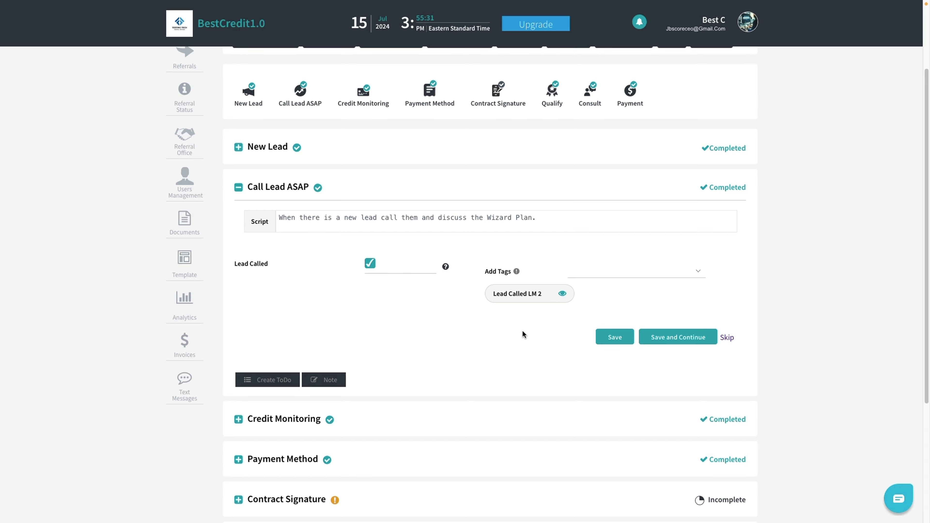
- Expand the consumer's Credit Monitoring step and execute the Login attempt for the Smart Credit service
{"action": "scroll", "coordinate": [523, 334], "scroll_direction": "down", "scroll_amount": 3}
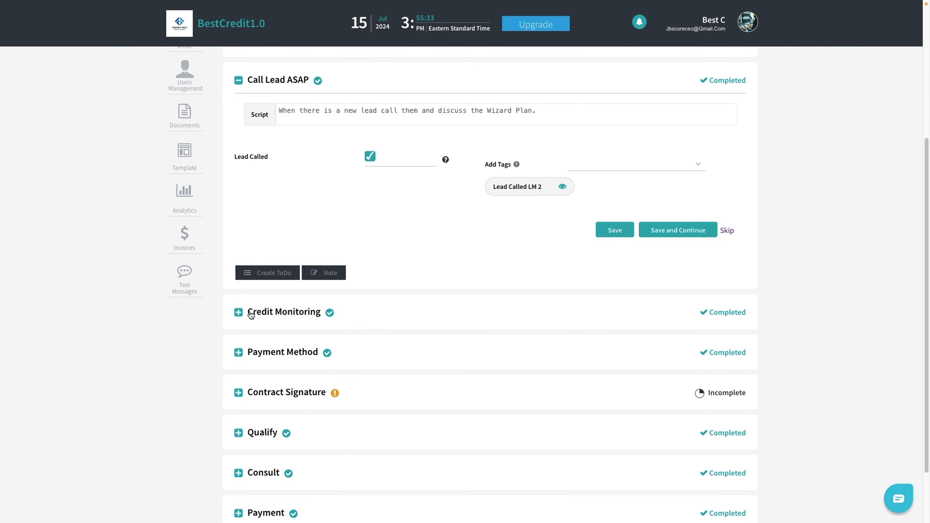
{"action": "left_click", "coordinate": [240, 311]}
{"action": "scroll", "coordinate": [475, 310], "scroll_direction": "down", "scroll_amount": 3}
{"action": "scroll", "coordinate": [475, 311], "scroll_direction": "up", "scroll_amount": 1}
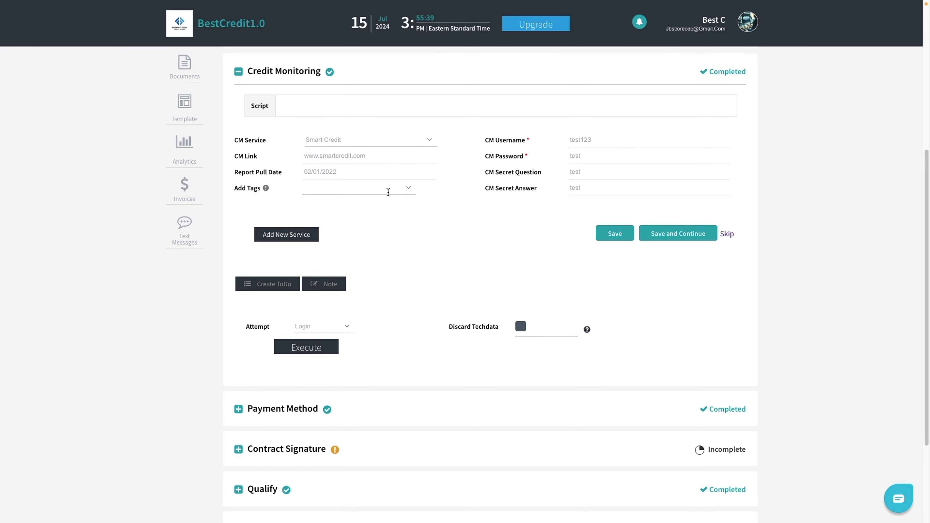
{"action": "left_click", "coordinate": [409, 188]}
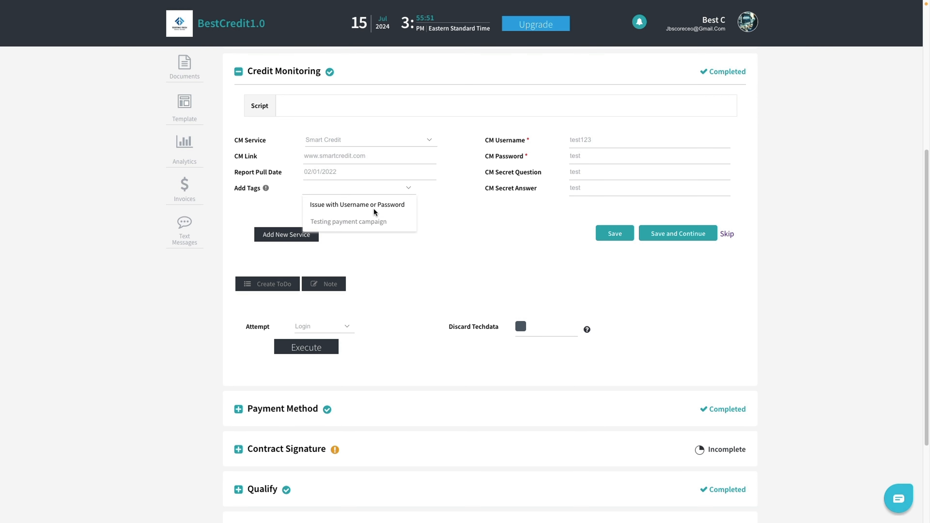
{"action": "left_click", "coordinate": [328, 350]}
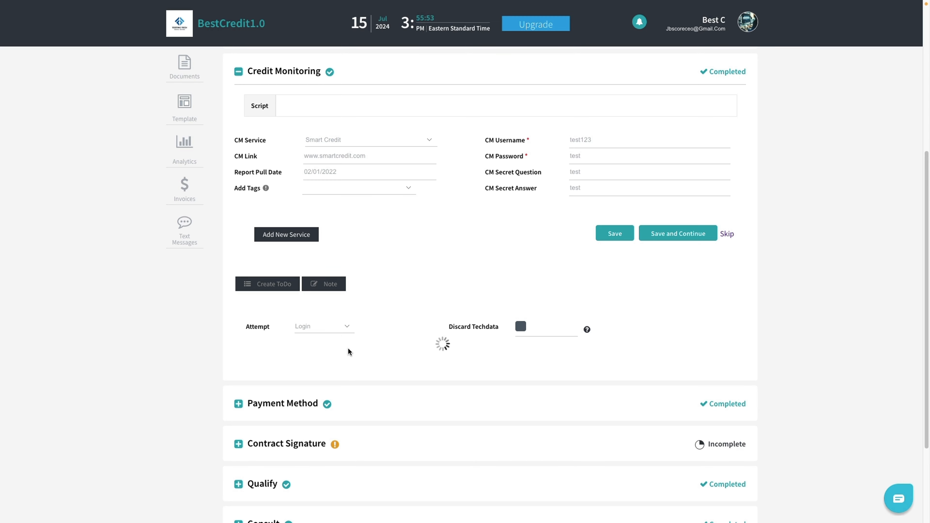
{"action": "left_click_drag", "start_coordinate": [444, 361], "coordinate": [510, 362]}
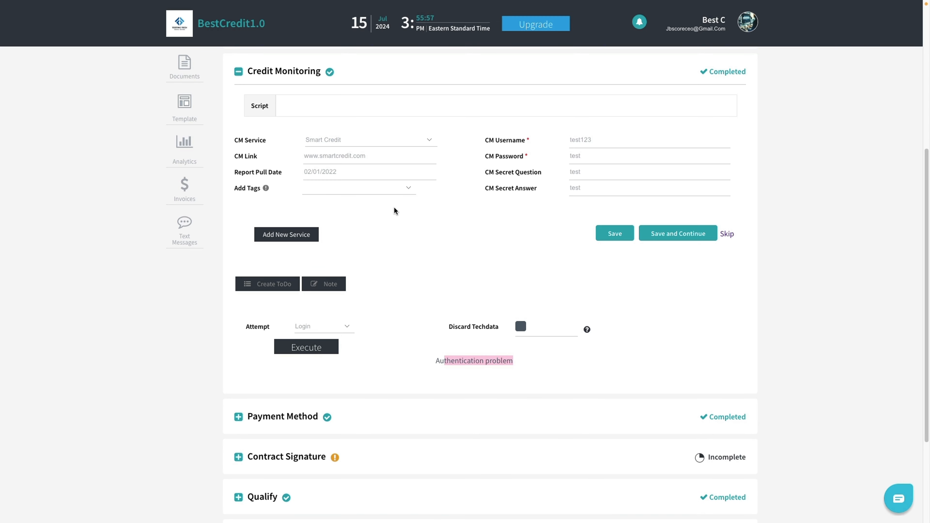
- Add the "Issue with Username or Password" tag to the consumer's Credit Monitoring step
{"action": "left_click", "coordinate": [407, 187]}
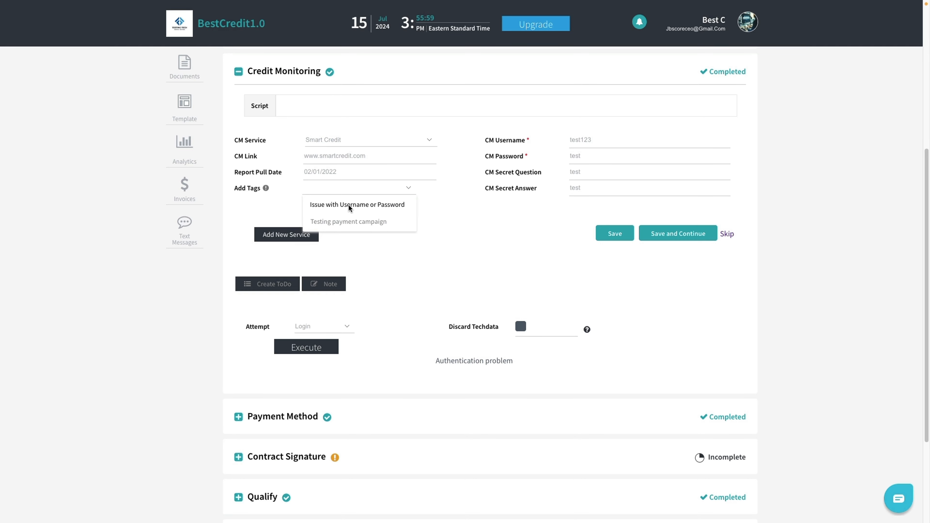
{"action": "left_click", "coordinate": [348, 205]}
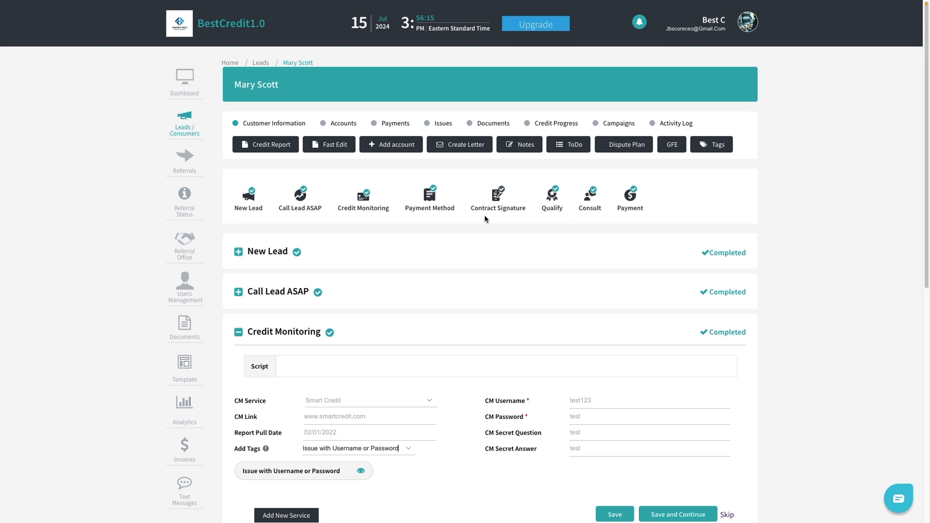
{"action": "scroll", "coordinate": [484, 219], "scroll_direction": "down", "scroll_amount": 5}
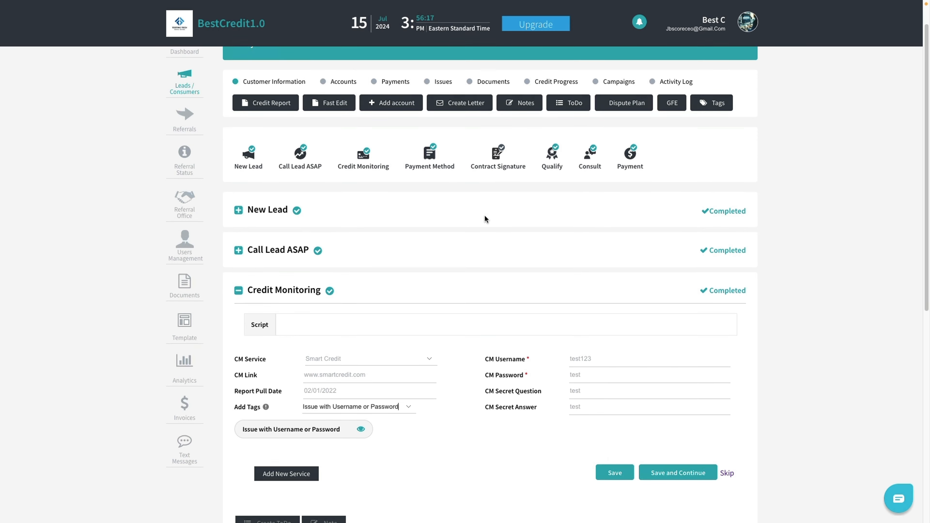